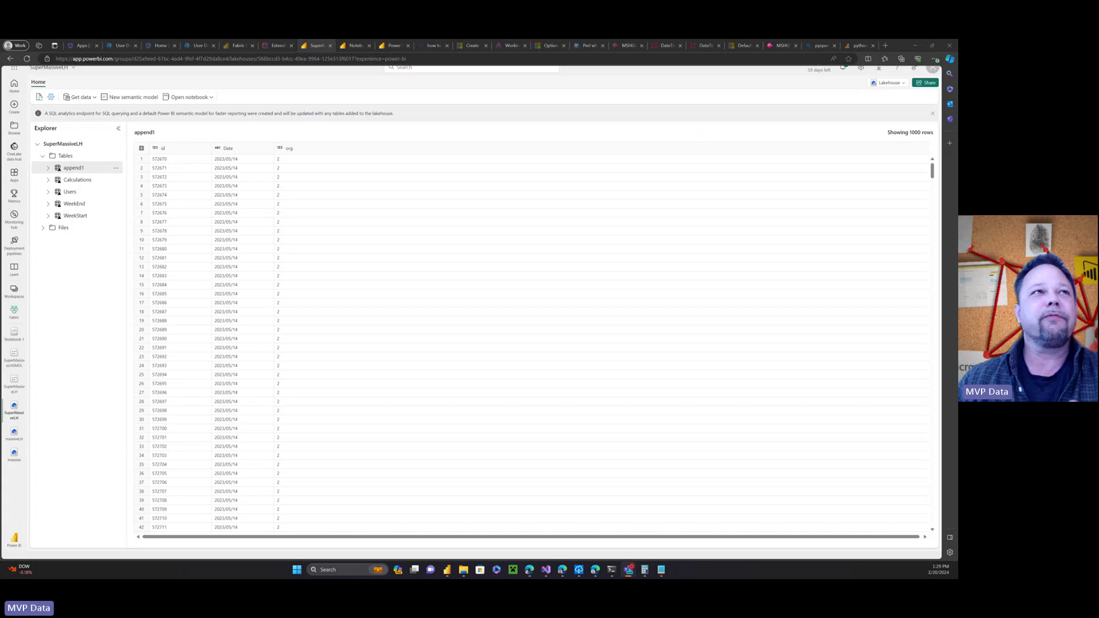
# Check the load-to-table options for Append1.csv in the lakehouse files, and view the append1 table's data.
pyautogui.click(52, 228)
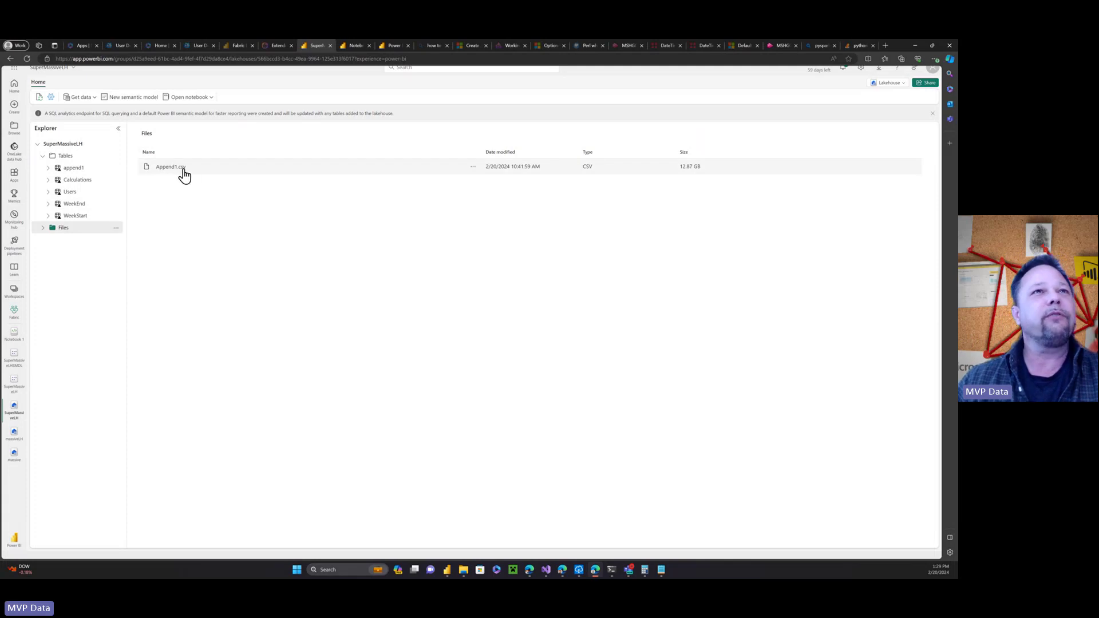
pyautogui.click(473, 167)
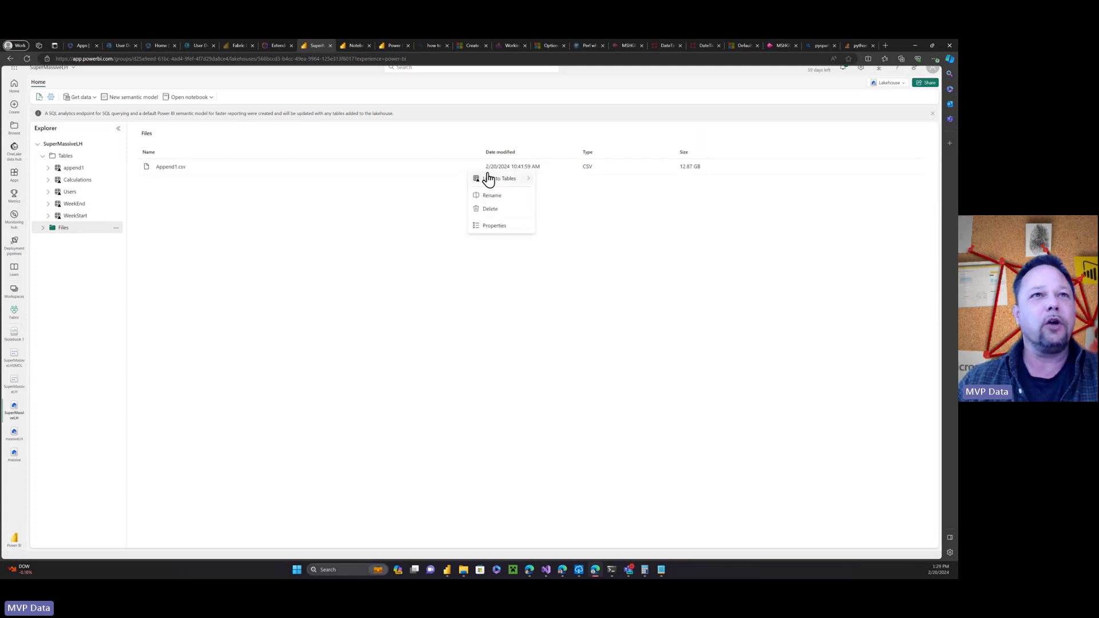
pyautogui.moveTo(491, 177)
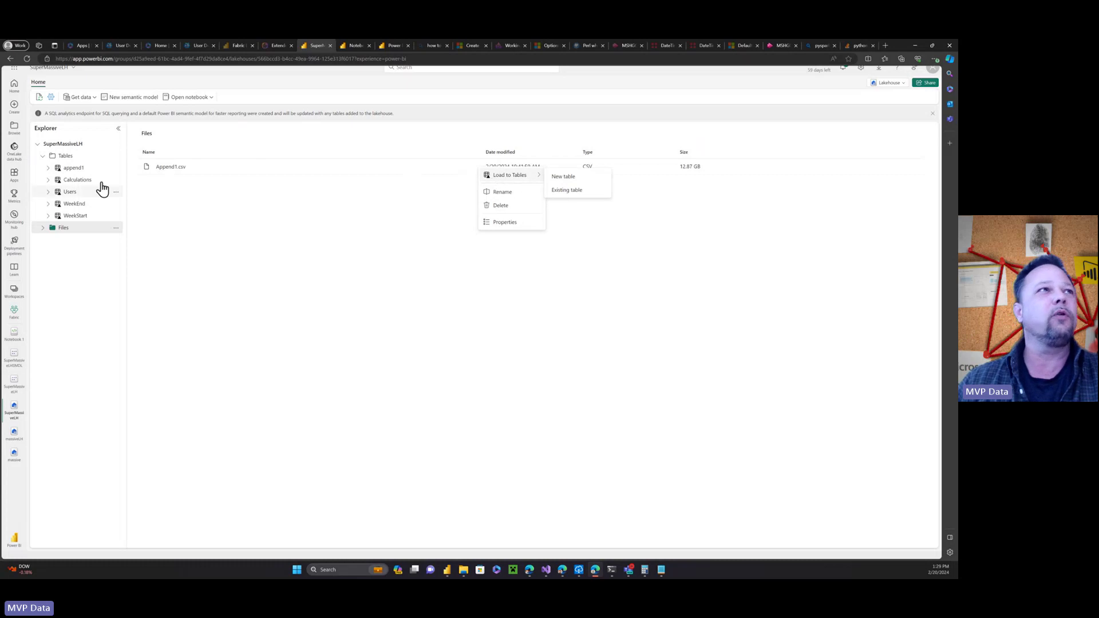
pyautogui.click(79, 172)
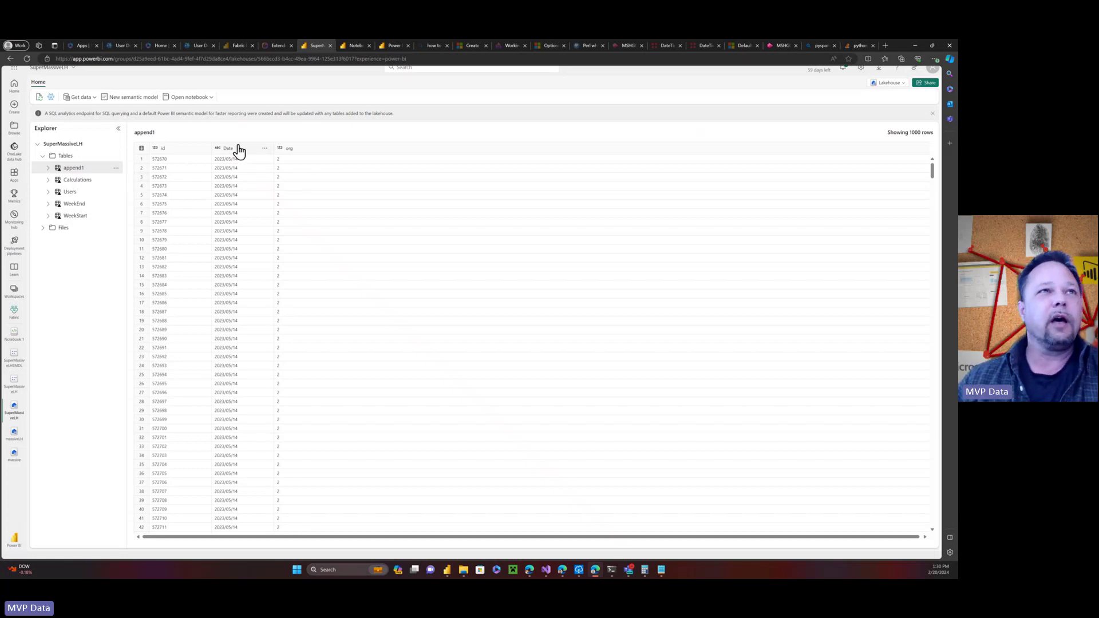
# Inspect the append1 row count output in Notebook 1.
pyautogui.click(354, 47)
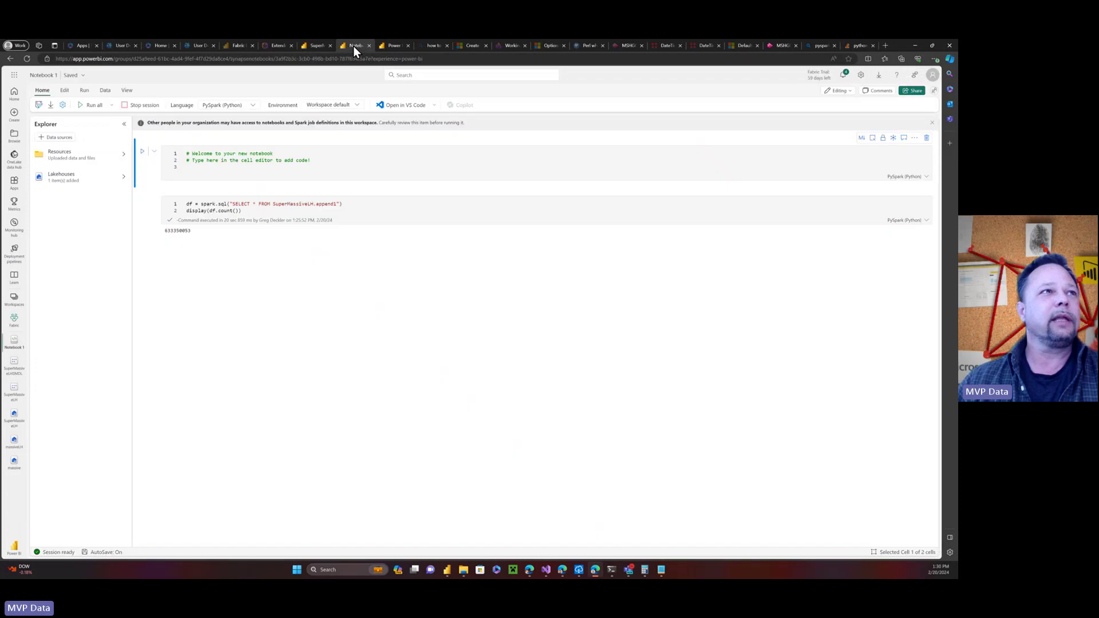
pyautogui.moveTo(164, 231); pyautogui.dragTo(174, 231)
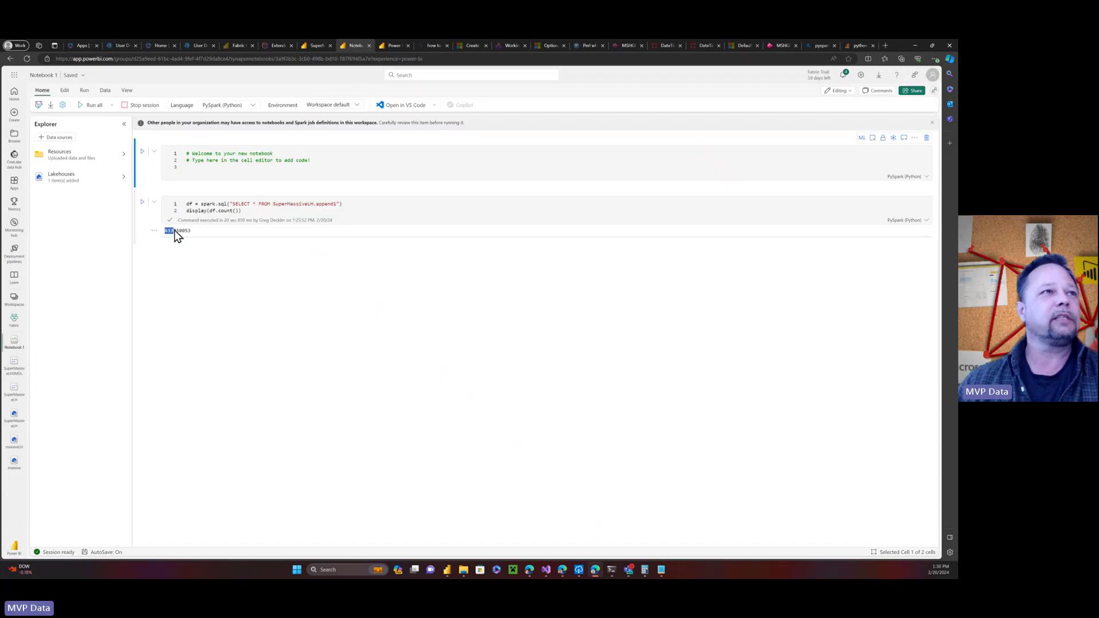
pyautogui.click(177, 232)
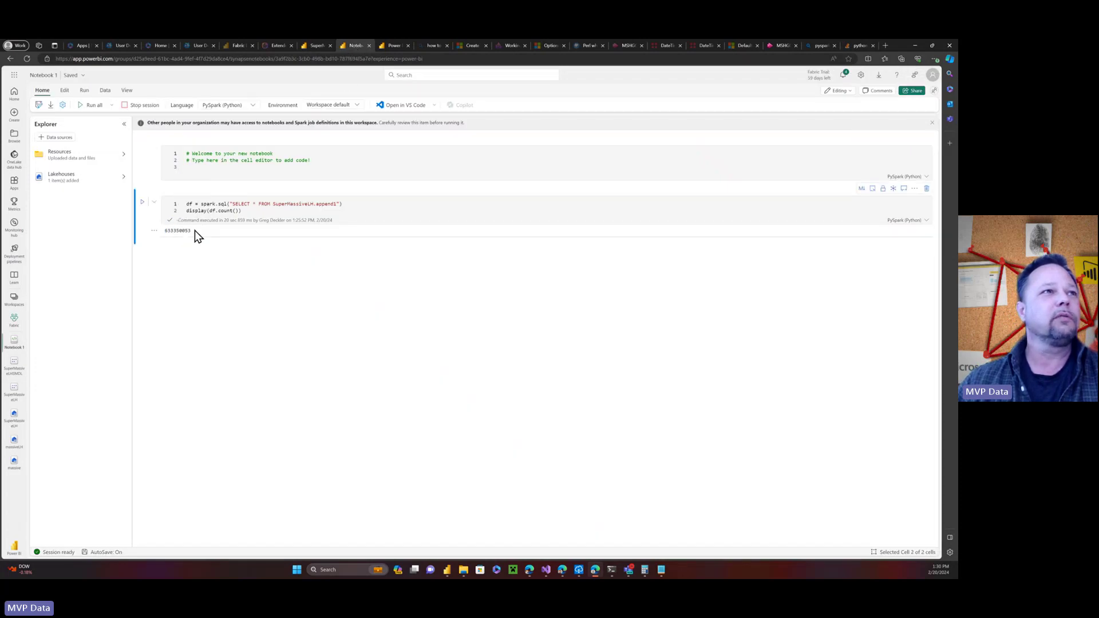
pyautogui.moveTo(179, 236); pyautogui.dragTo(163, 232)
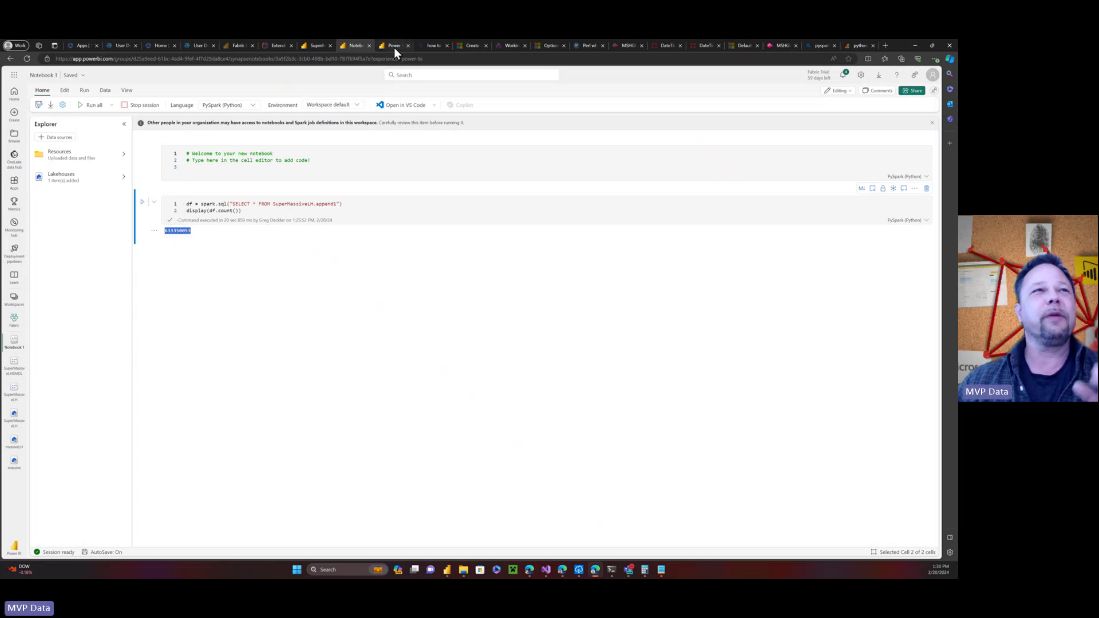
# Revisit the append1 table in the lakehouse and review the SuperMassiveLHSMDL semantic model's tables and the Users–append1 relationship.
pyautogui.click(318, 46)
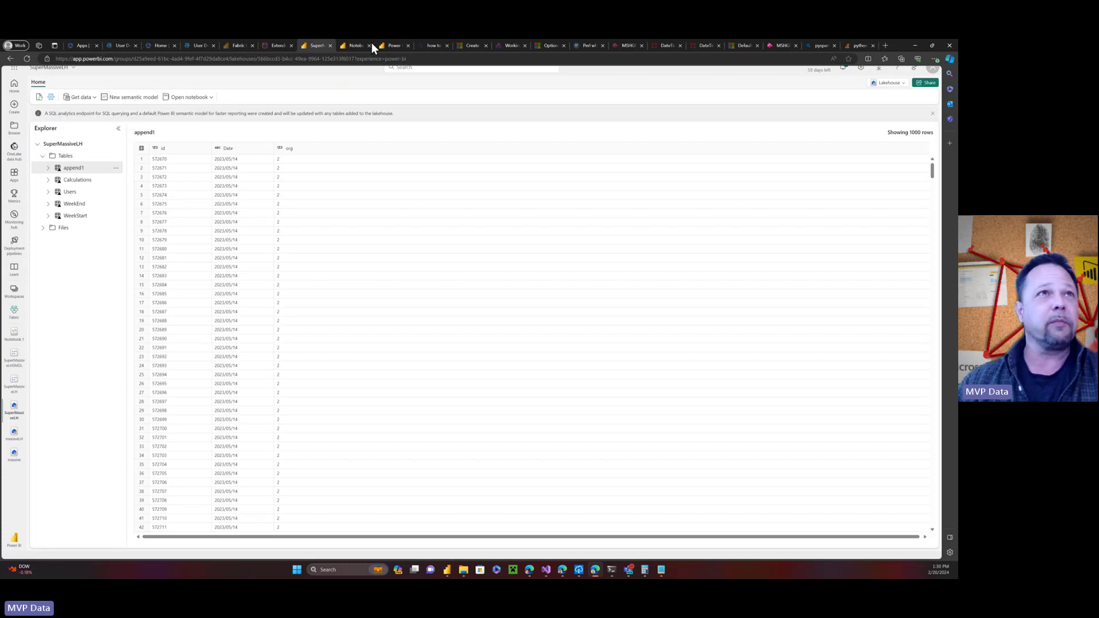
pyautogui.click(389, 46)
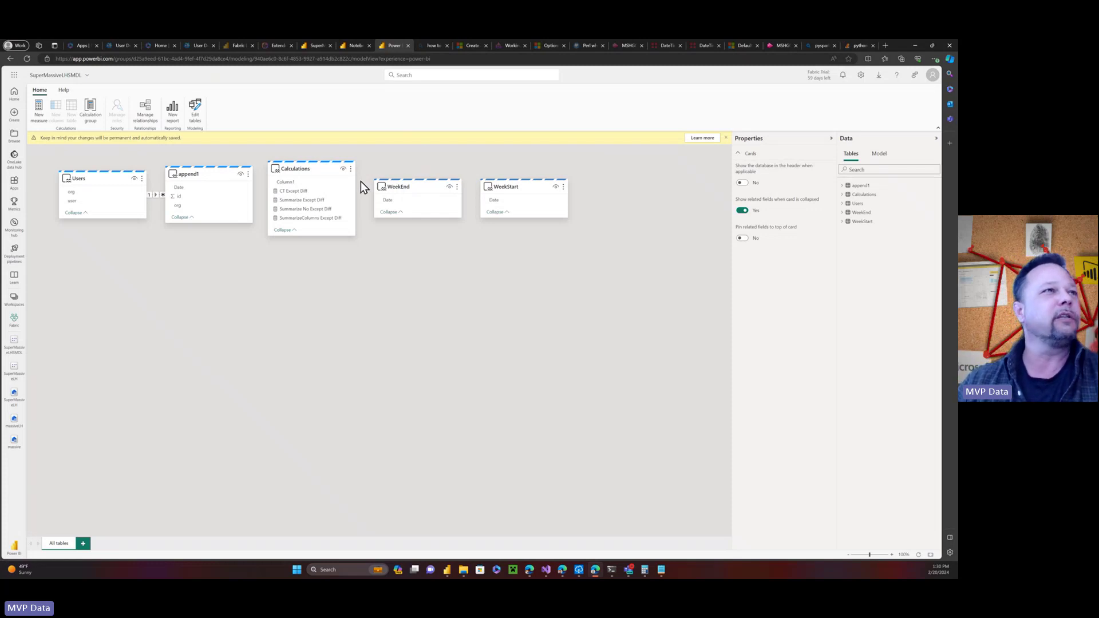
pyautogui.moveTo(141, 204)
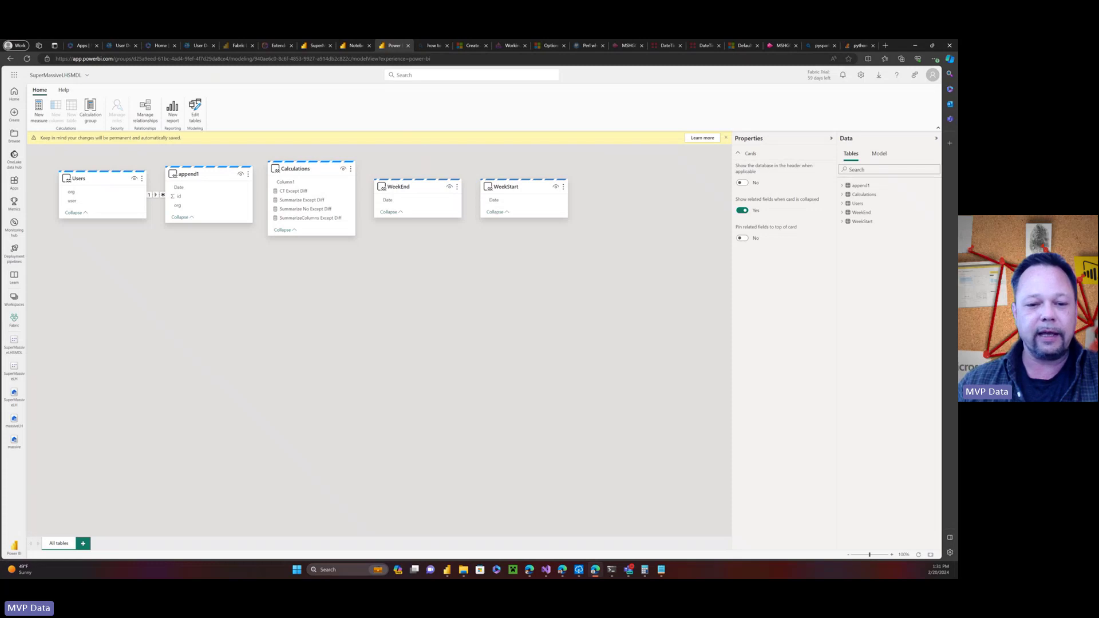
# Switch to the SomewhatMassive report in Power BI Desktop, expand the Summarize Except Diff formula, and record a performance analysis of refreshing all visuals.
pyautogui.hotkey('alt', 'Tab')
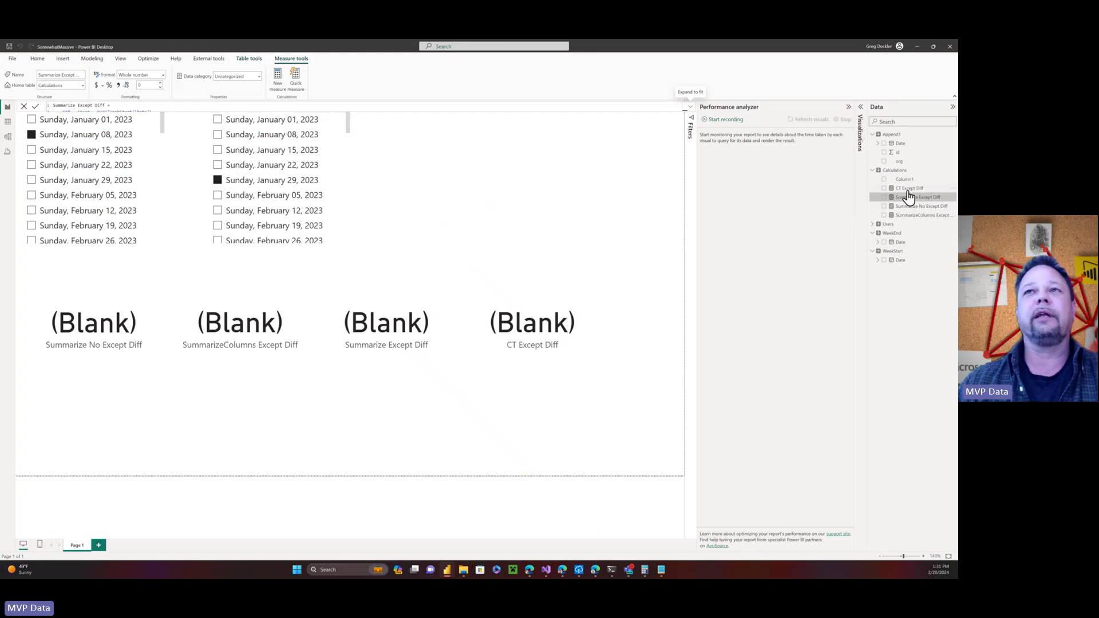
pyautogui.click(690, 107)
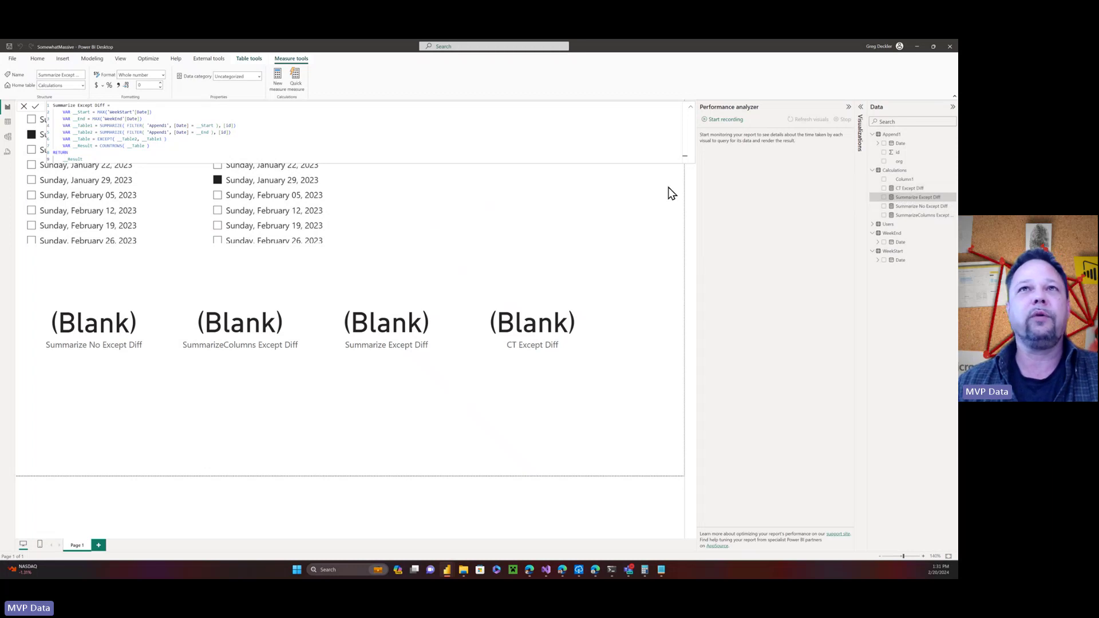
pyautogui.click(725, 119)
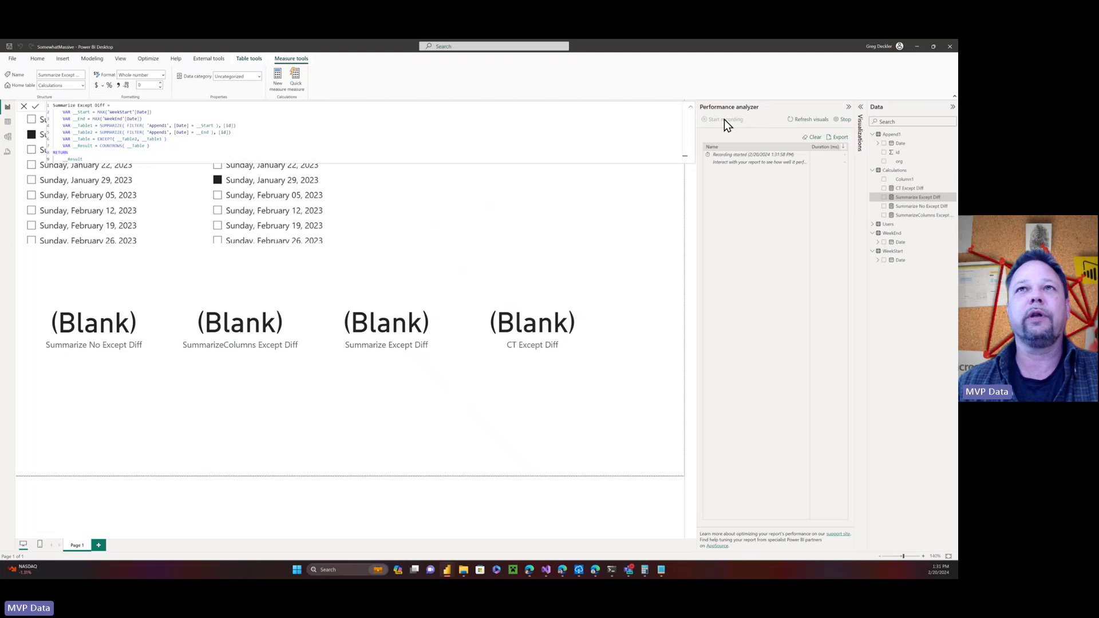
pyautogui.click(822, 122)
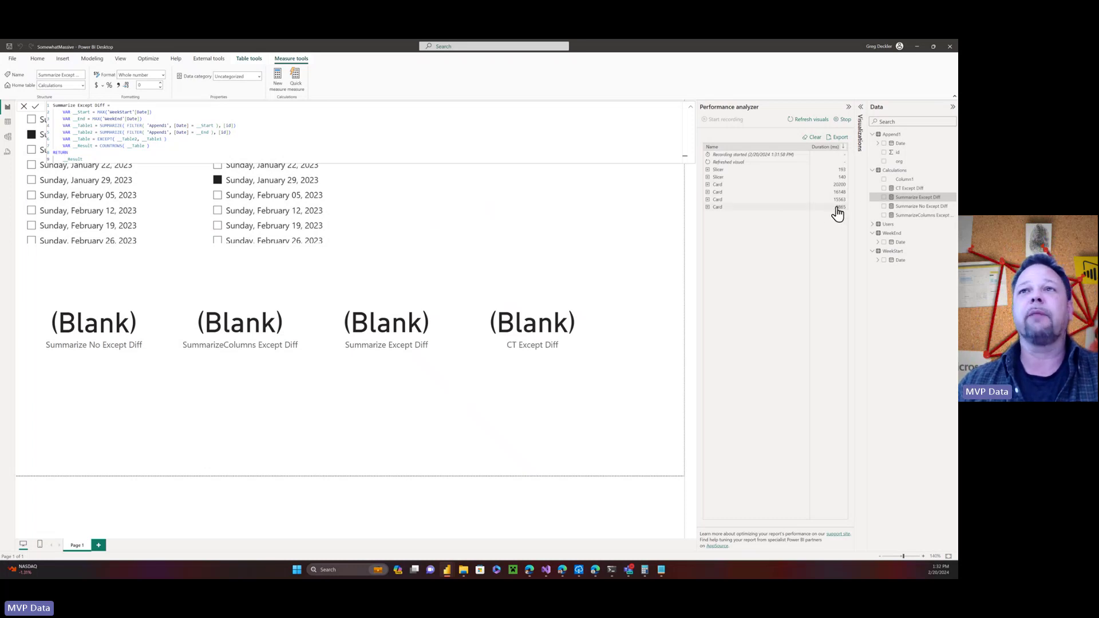
# Compare the DAX formulas of the Summarize No Except Diff, SummarizeColumns Except Diff and Summarize Except Diff measures.
pyautogui.click(916, 208)
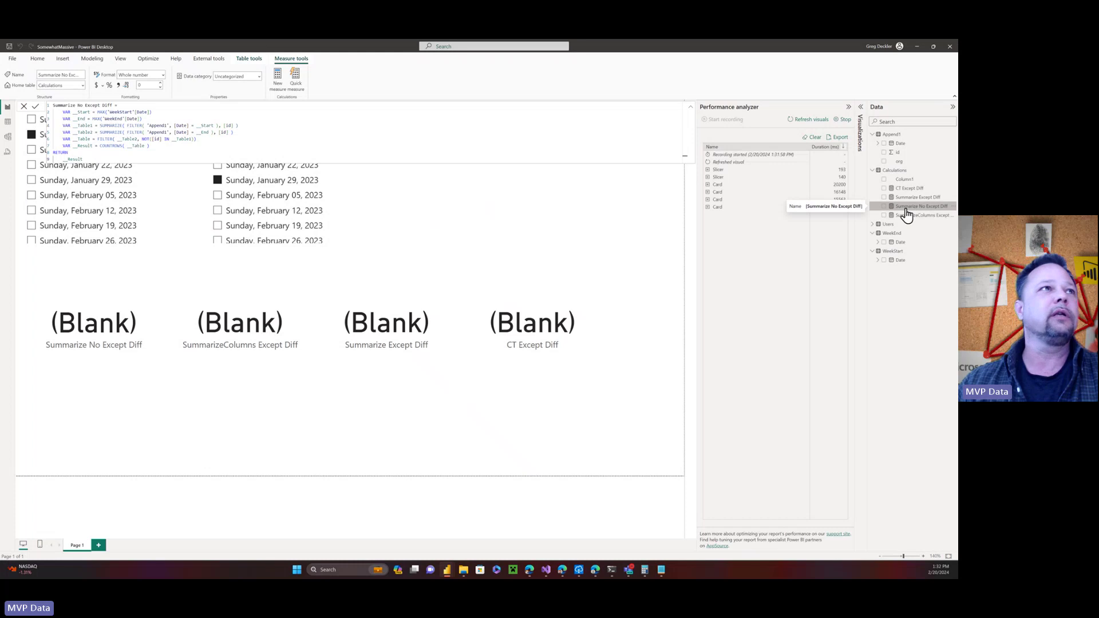
pyautogui.click(913, 215)
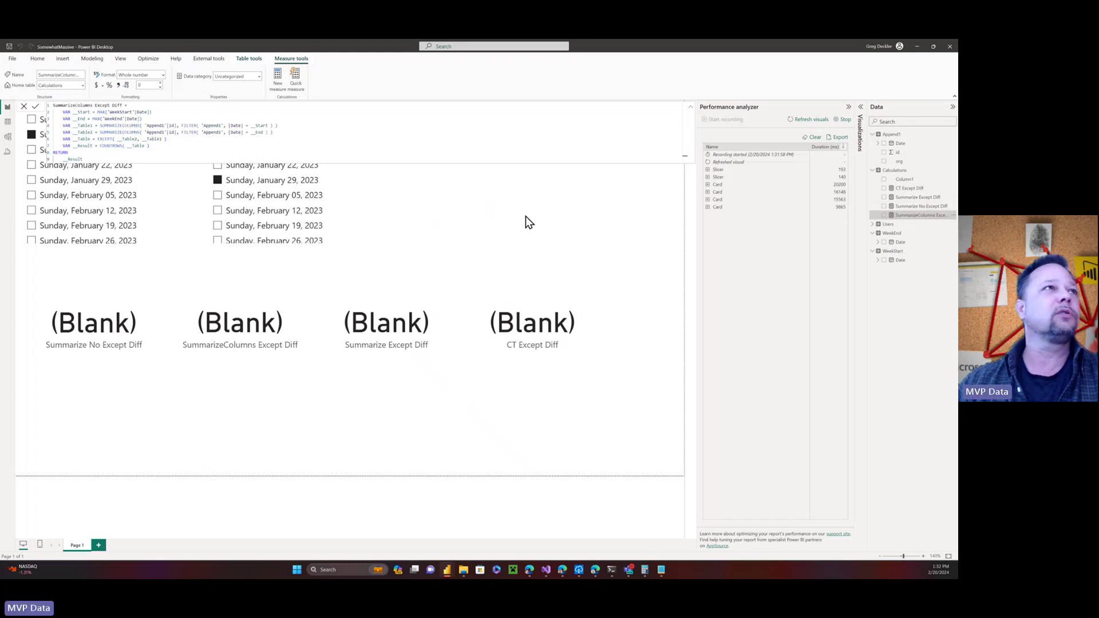
pyautogui.click(904, 208)
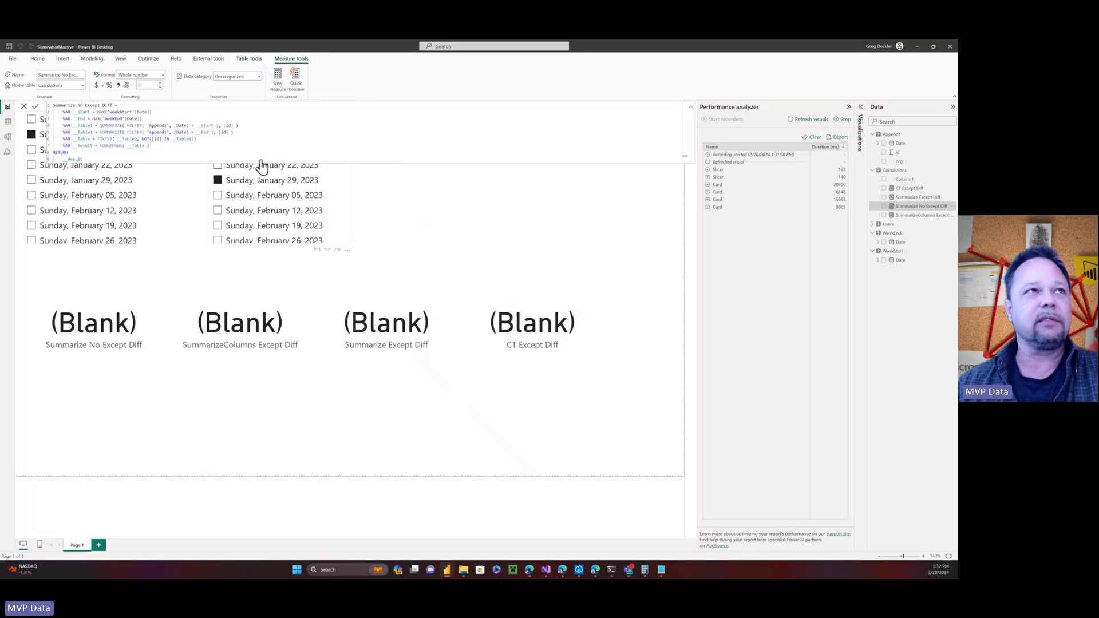
pyautogui.click(916, 197)
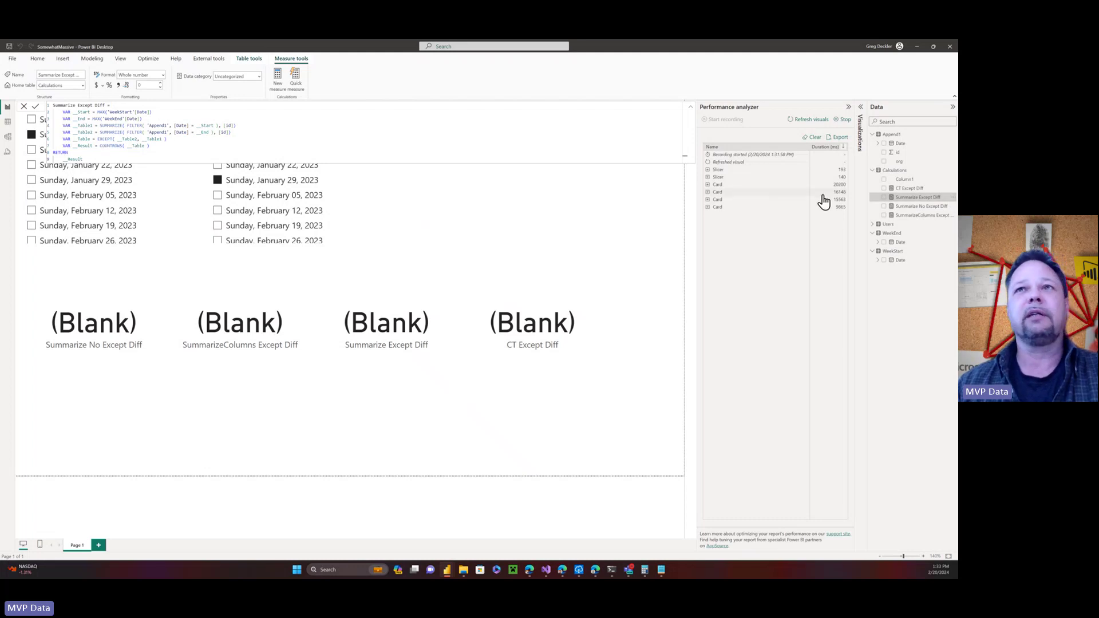
pyautogui.click(918, 215)
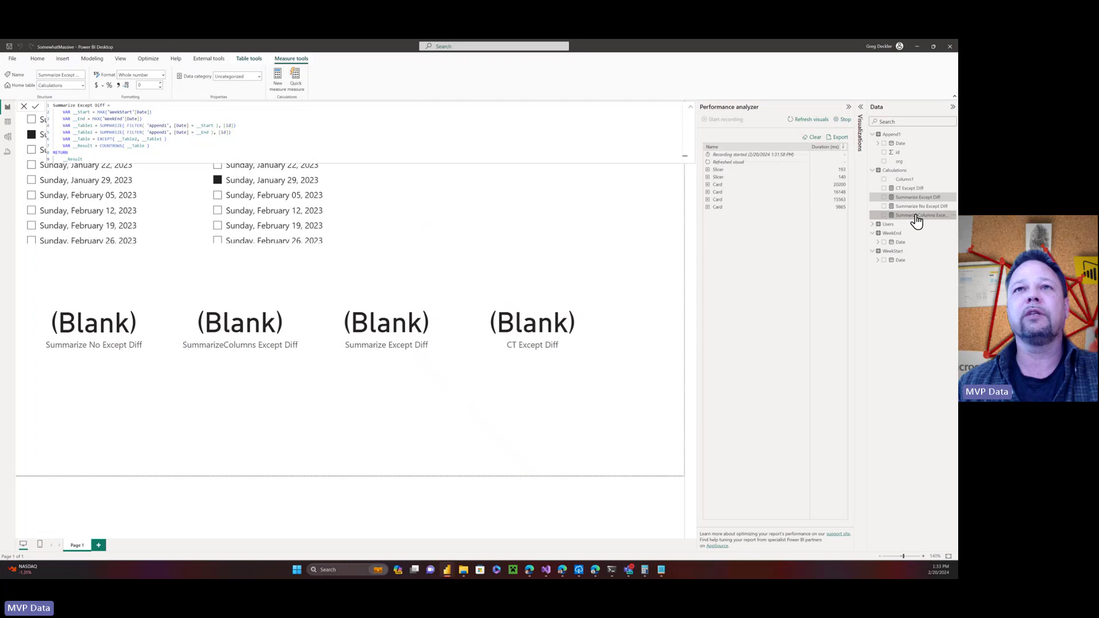
# Expand the recorded timing breakdowns for the SummarizeColumns Except Diff, Summarize Except Diff and CT Except Diff cards.
pyautogui.click(732, 194)
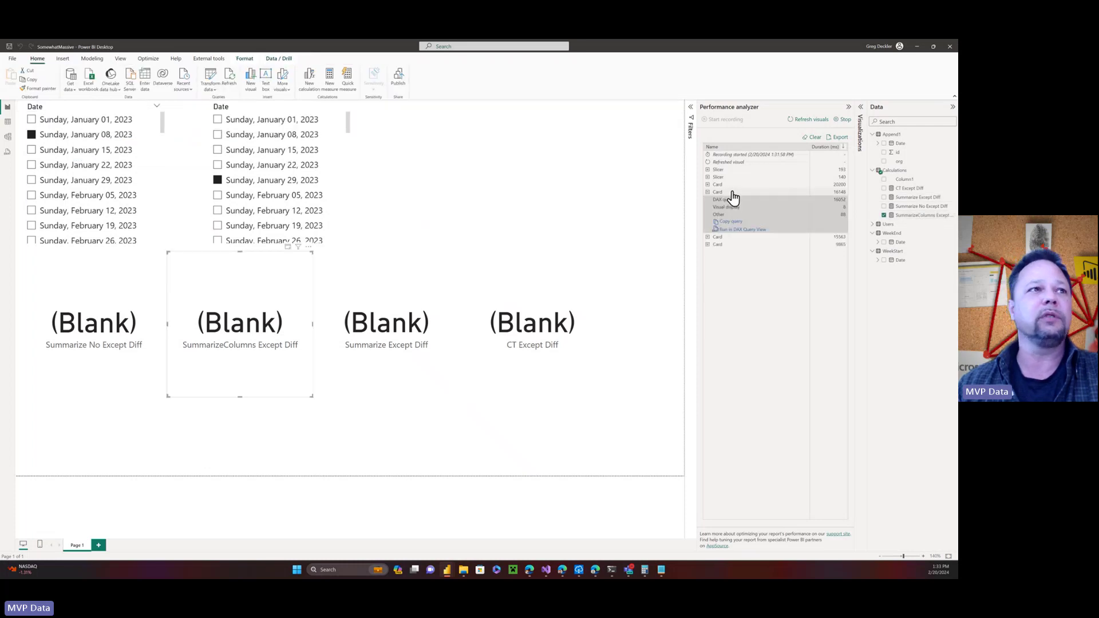
pyautogui.click(722, 238)
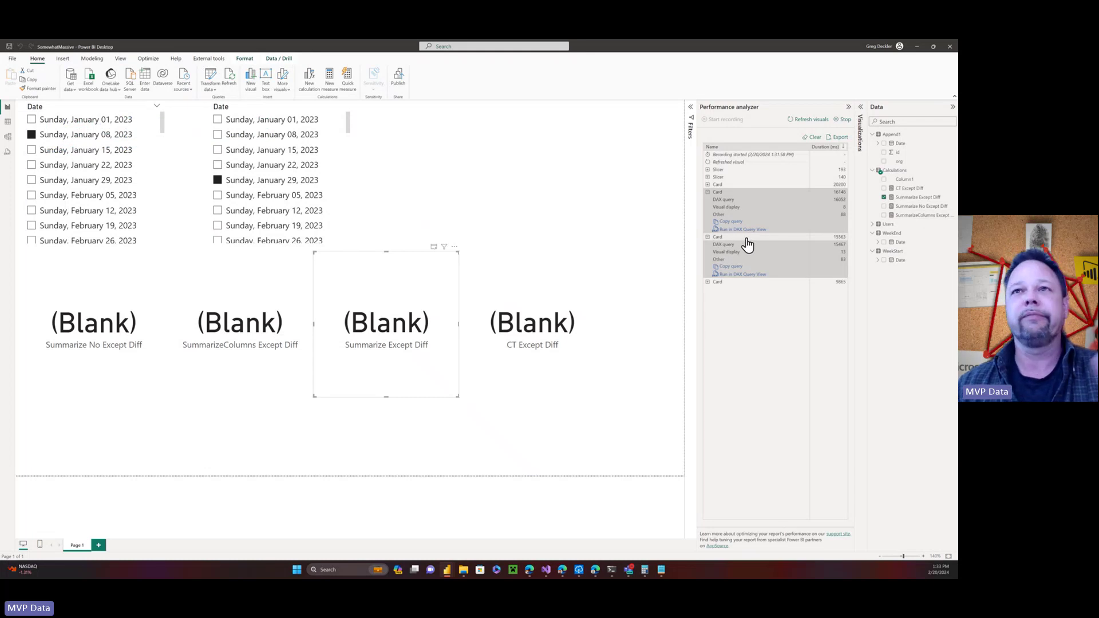
pyautogui.click(721, 282)
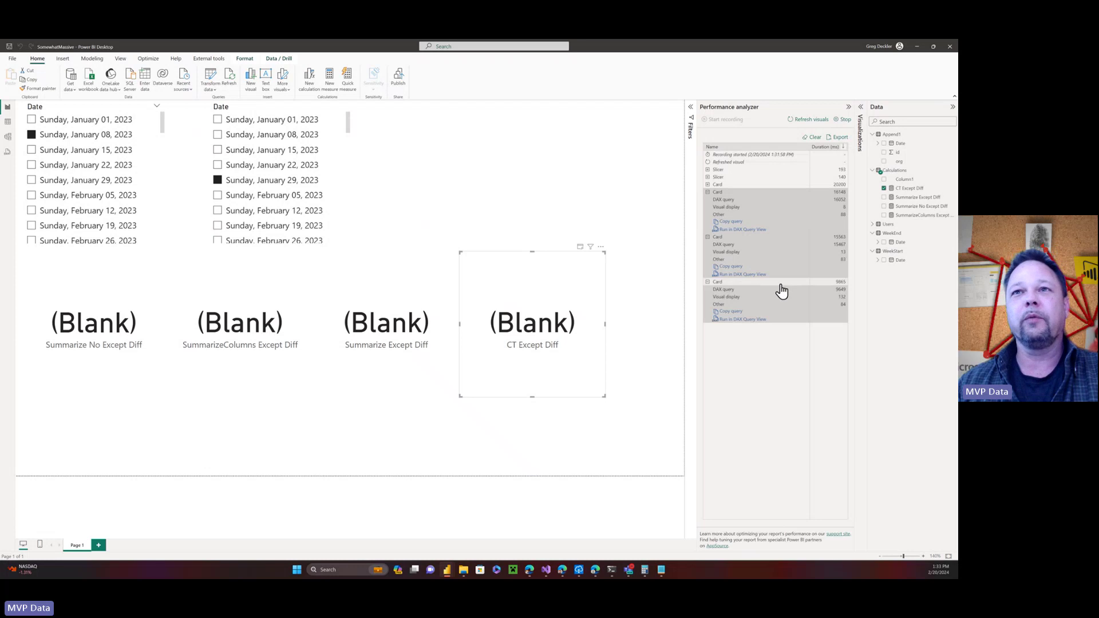
# Examine the CT Except Diff formula, highlighting the TREATAS filters for __Start and __End.
pyautogui.click(903, 189)
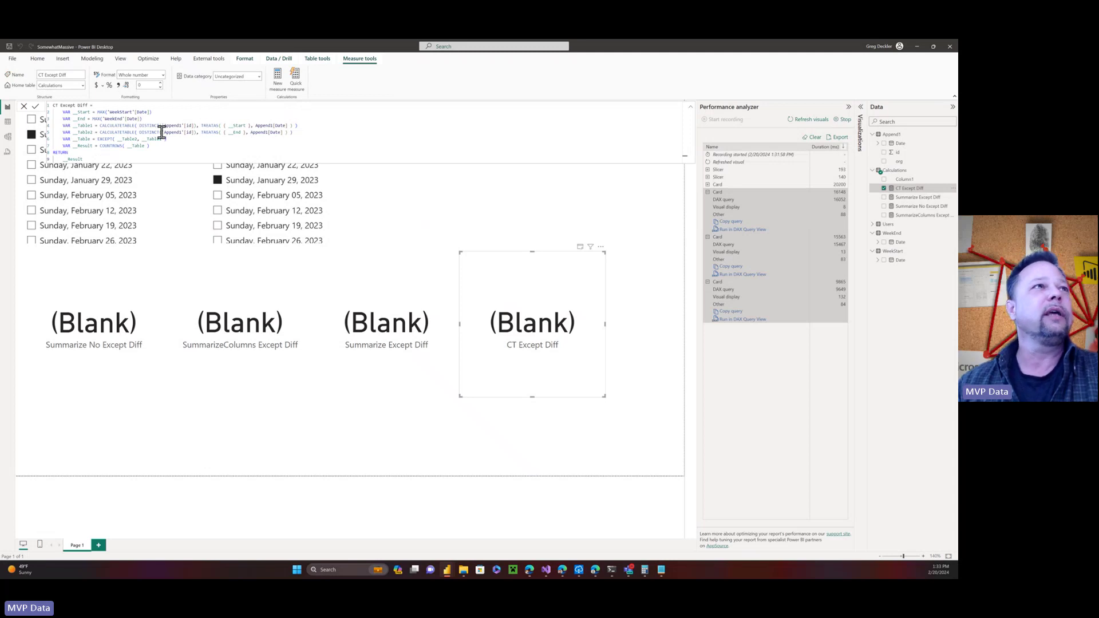
pyautogui.moveTo(201, 126); pyautogui.dragTo(296, 125)
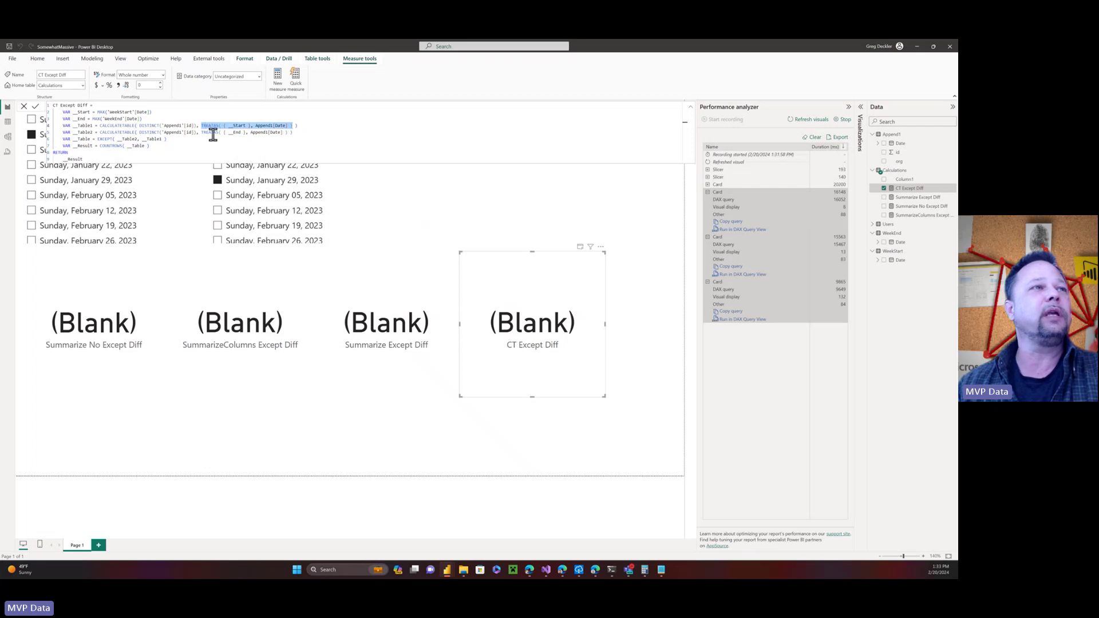
pyautogui.moveTo(201, 132); pyautogui.dragTo(289, 132)
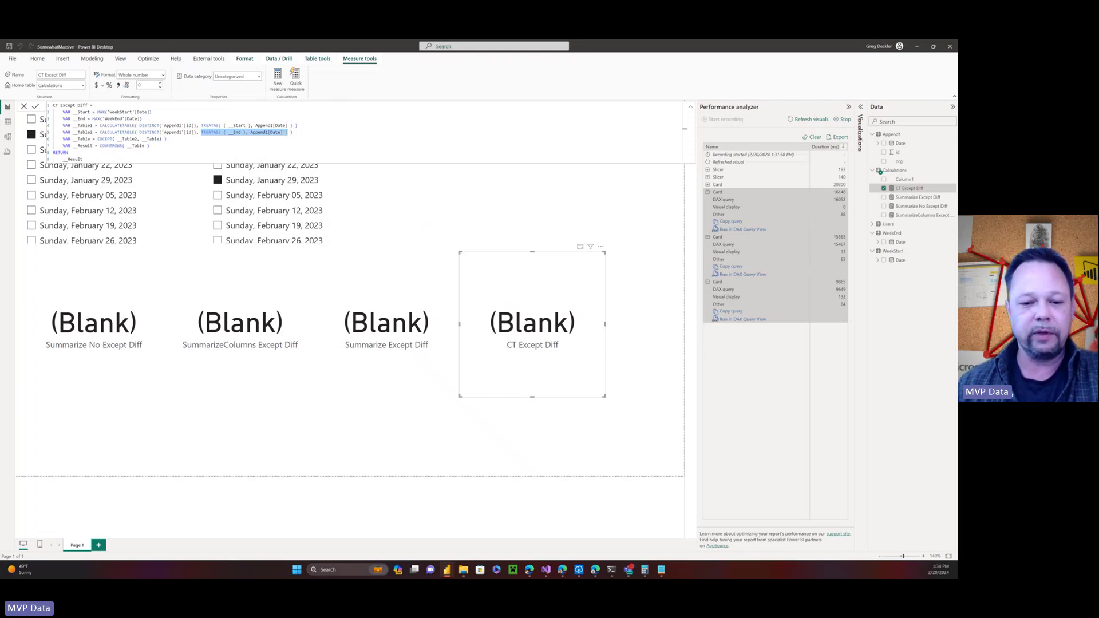
# Switch to the SomewhatMassiveLIVE report and record a performance analysis of refreshing all its visuals.
pyautogui.hotkey('alt', 'Tab')
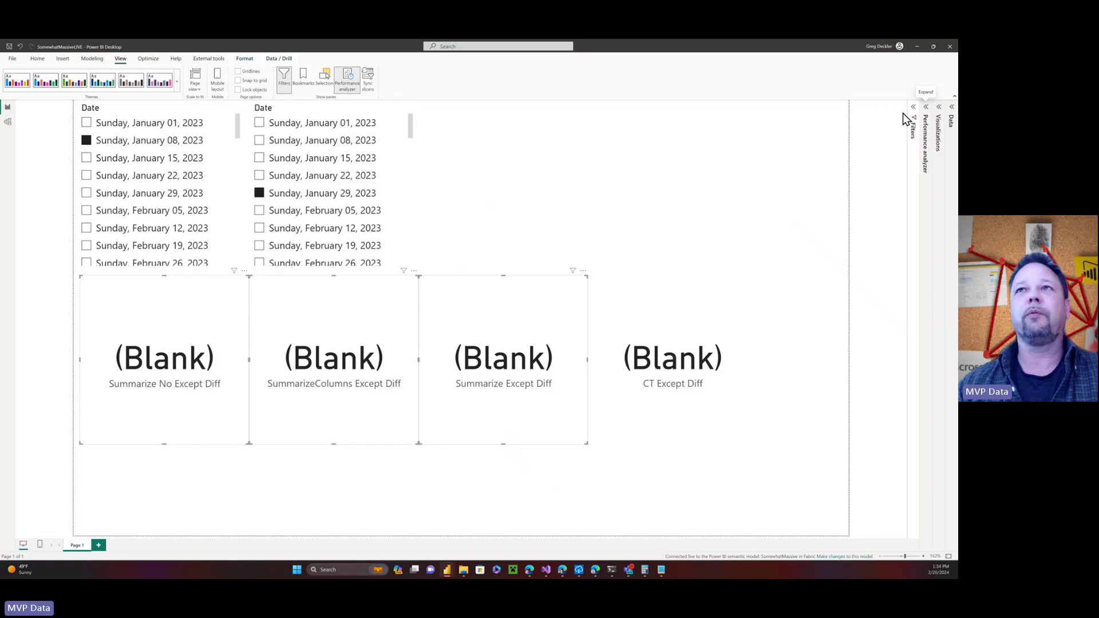
pyautogui.click(920, 113)
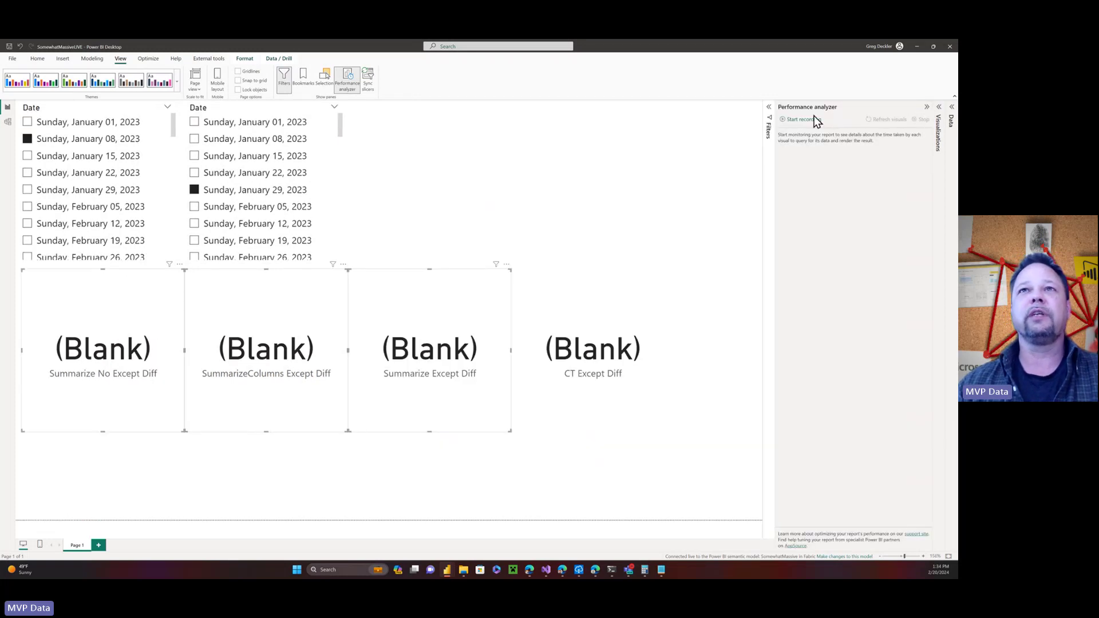
pyautogui.click(798, 122)
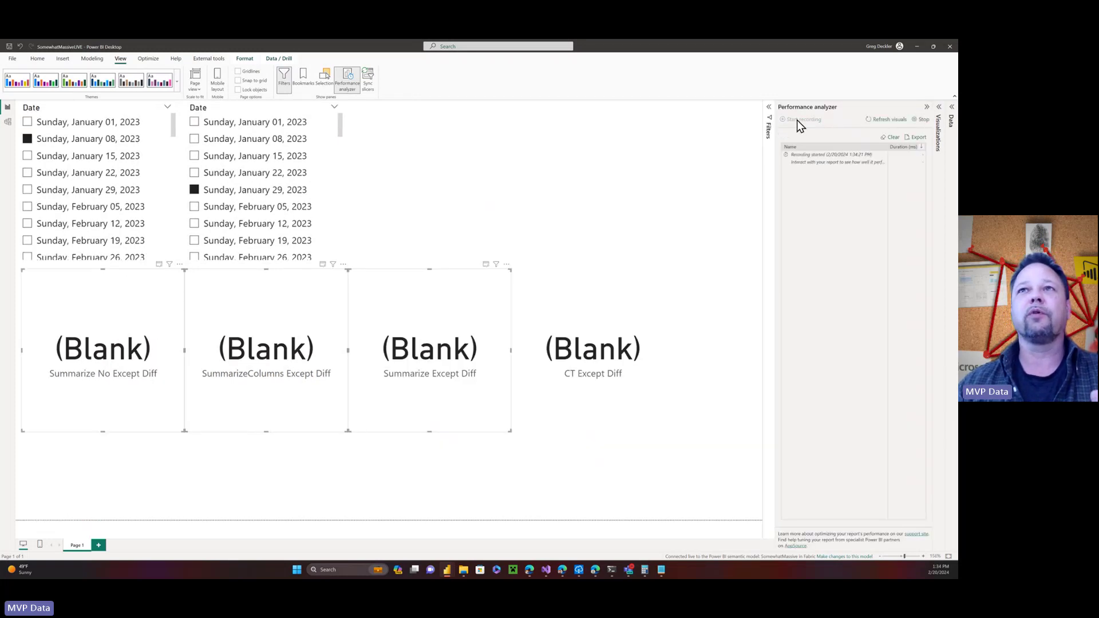
pyautogui.click(893, 120)
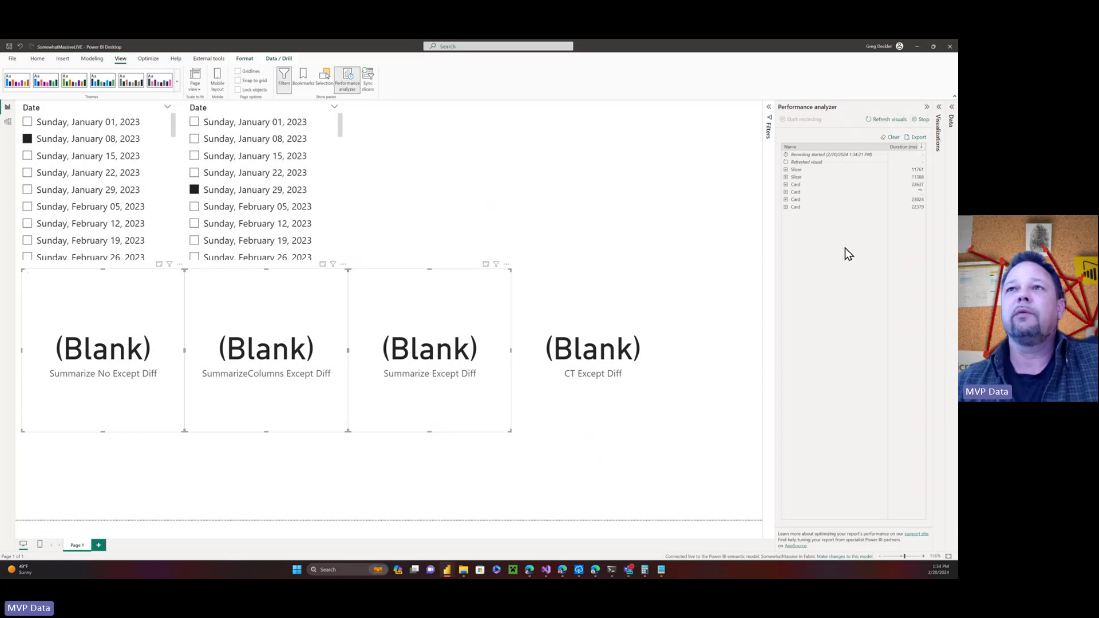
# Identify which result belongs to each card and expand the timing breakdowns of all four cards from the first refresh.
pyautogui.click(785, 214)
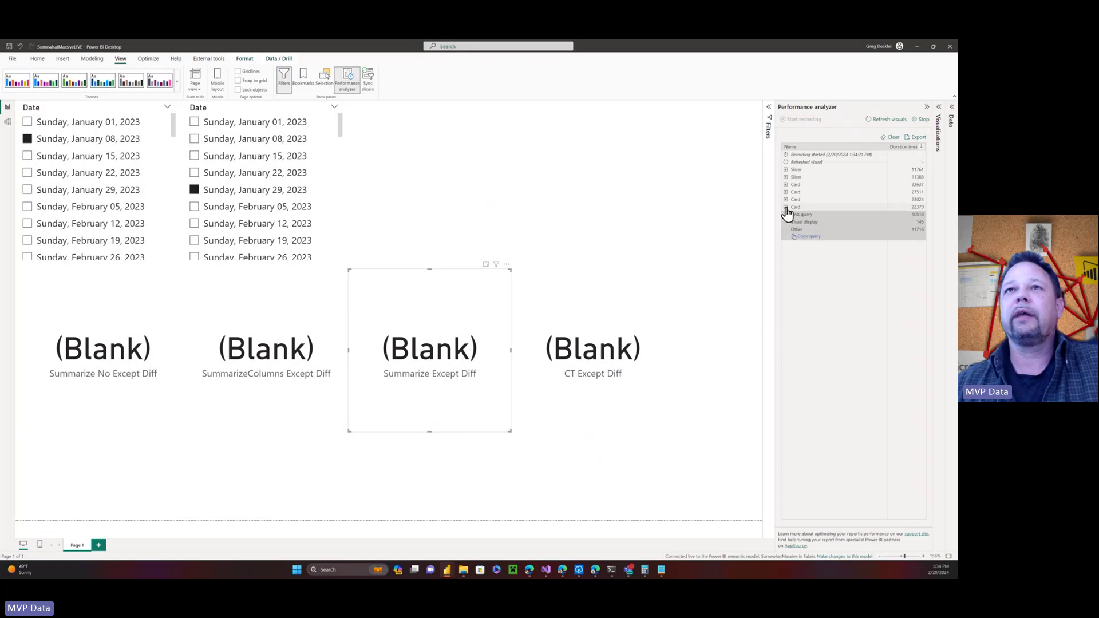
pyautogui.click(786, 201)
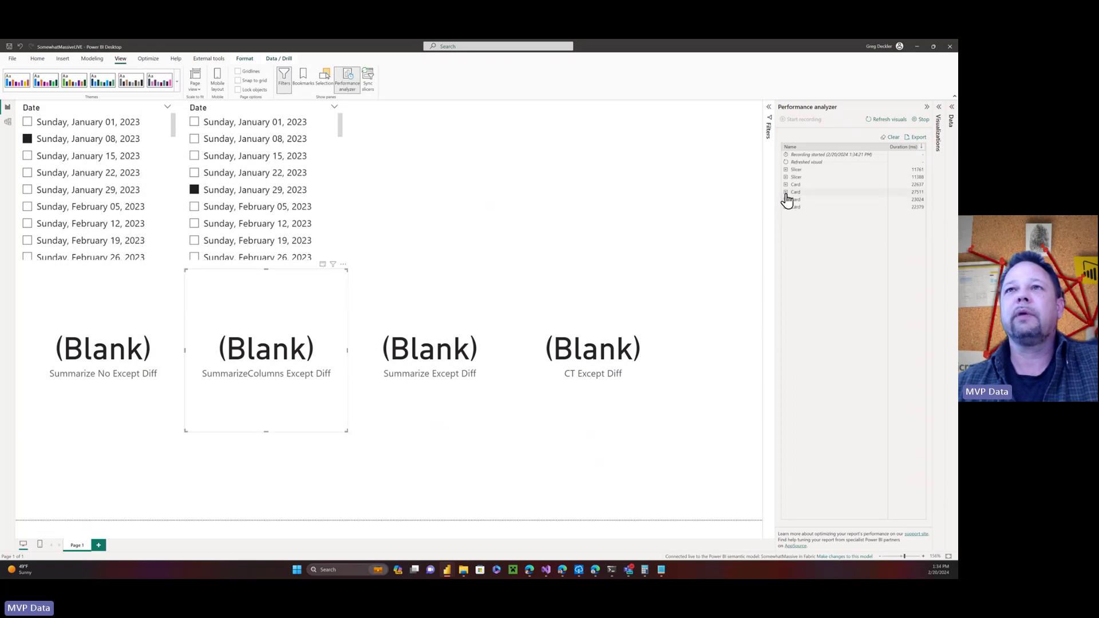
pyautogui.click(786, 193)
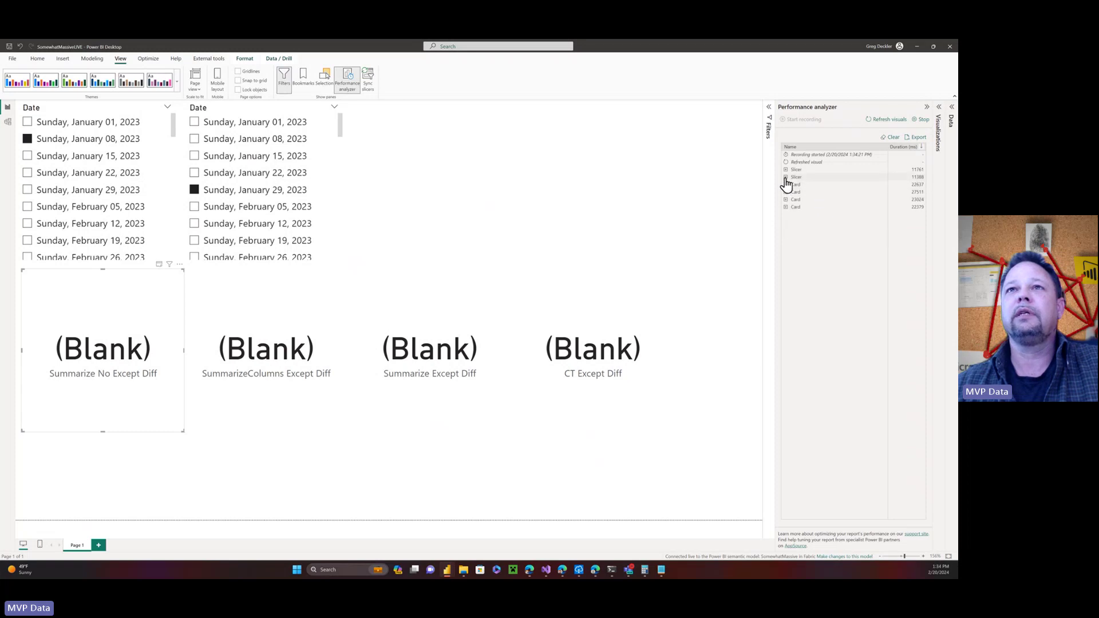
pyautogui.click(785, 185)
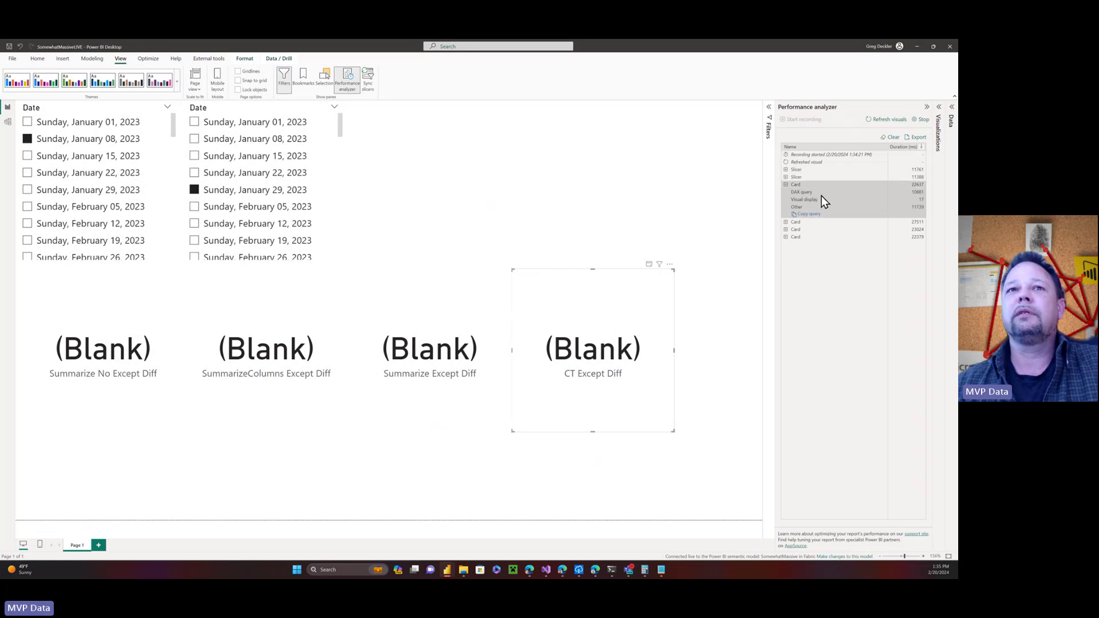
pyautogui.click(795, 224)
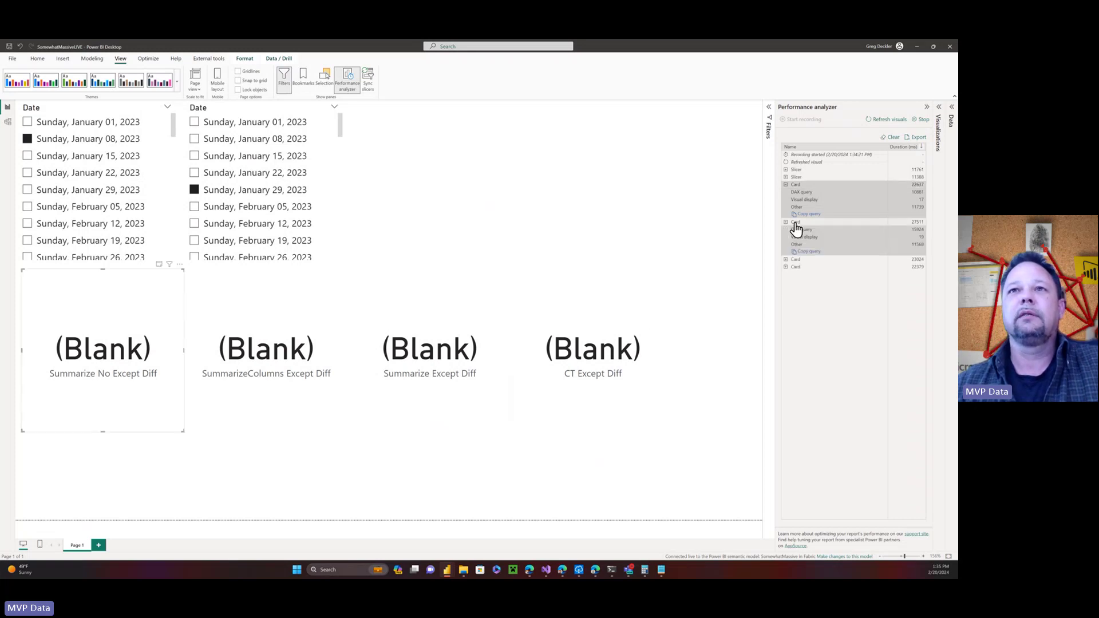
pyautogui.click(797, 260)
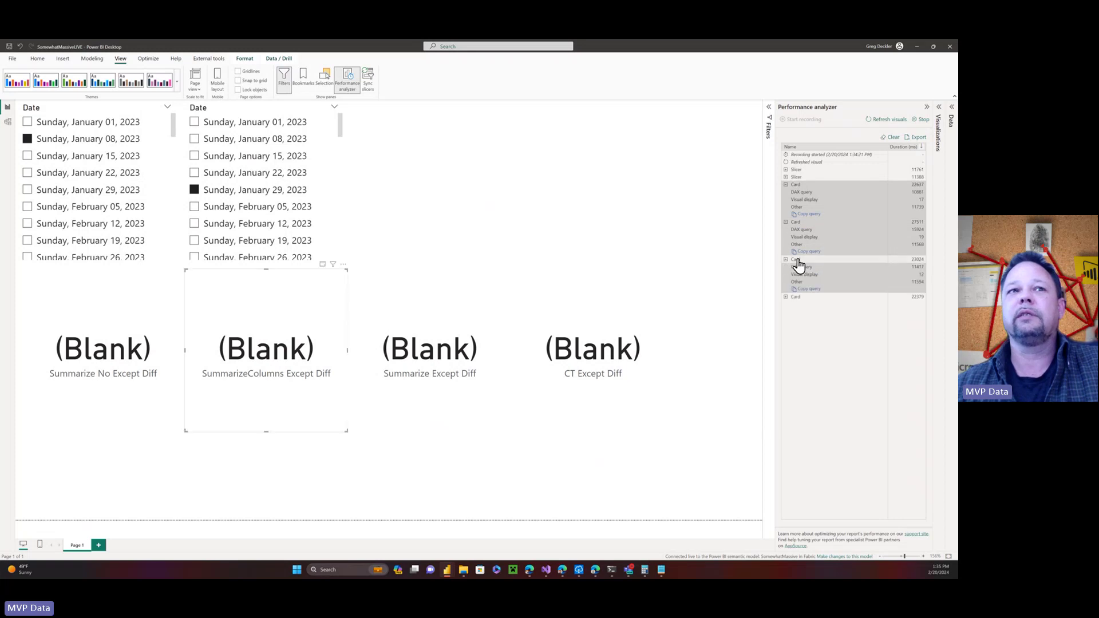
pyautogui.click(798, 299)
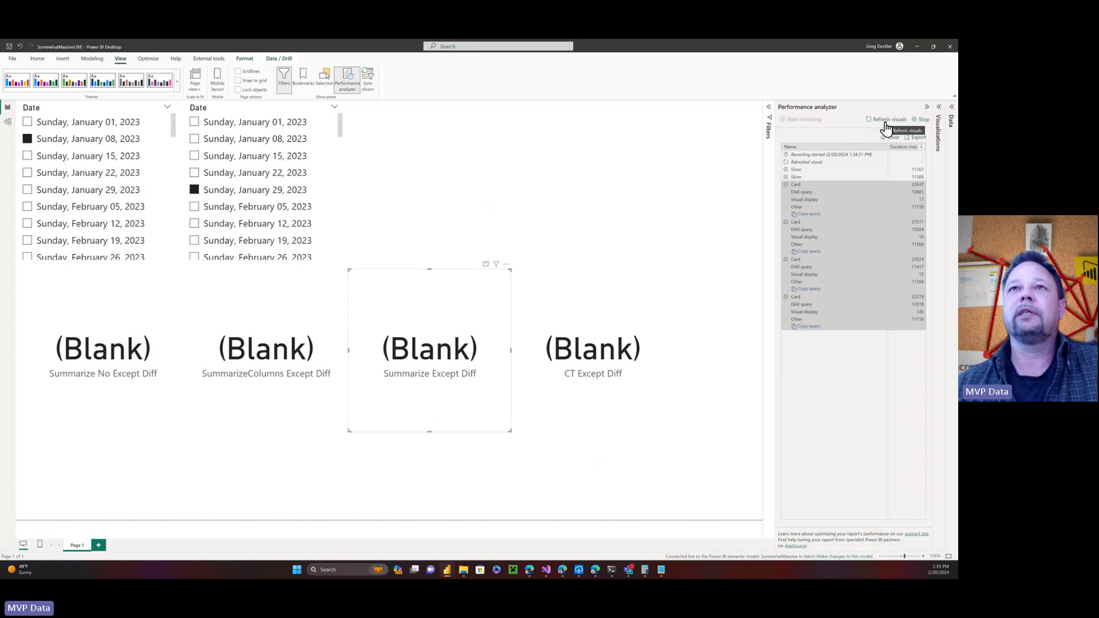
# Collapse the four card timing breakdowns and refresh all visuals a second time within the same recording.
pyautogui.click(785, 184)
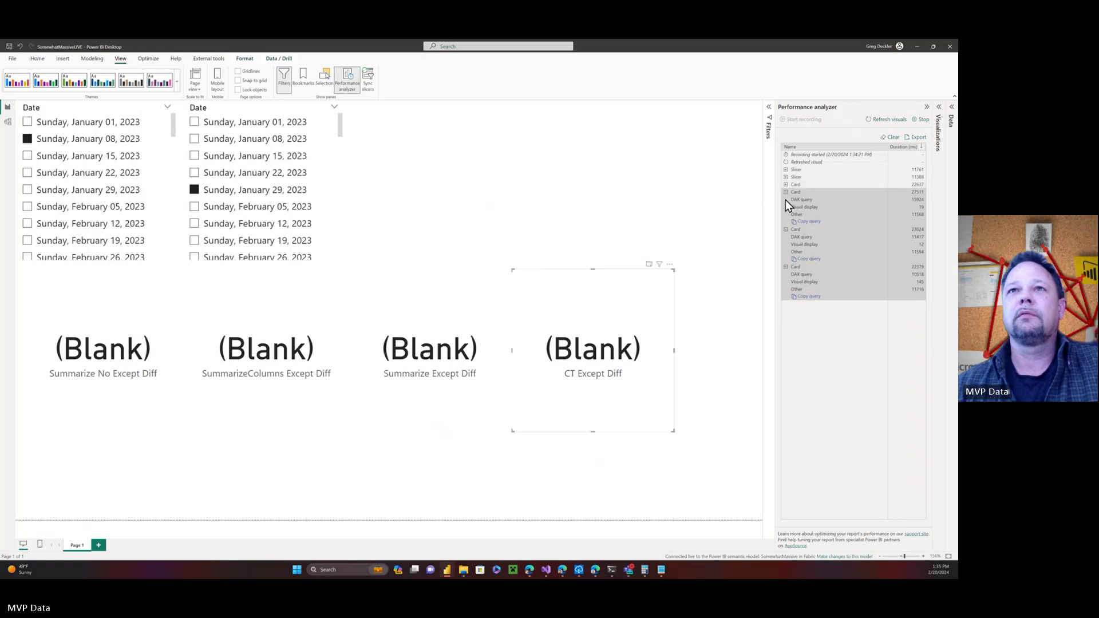
pyautogui.click(785, 192)
pyautogui.click(786, 199)
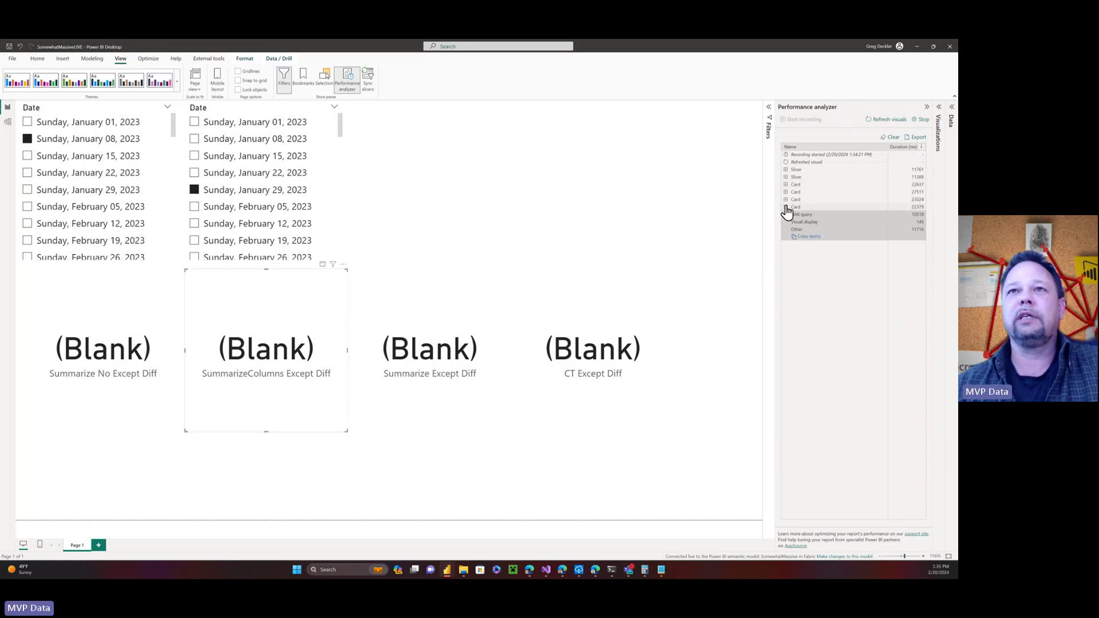
pyautogui.click(786, 207)
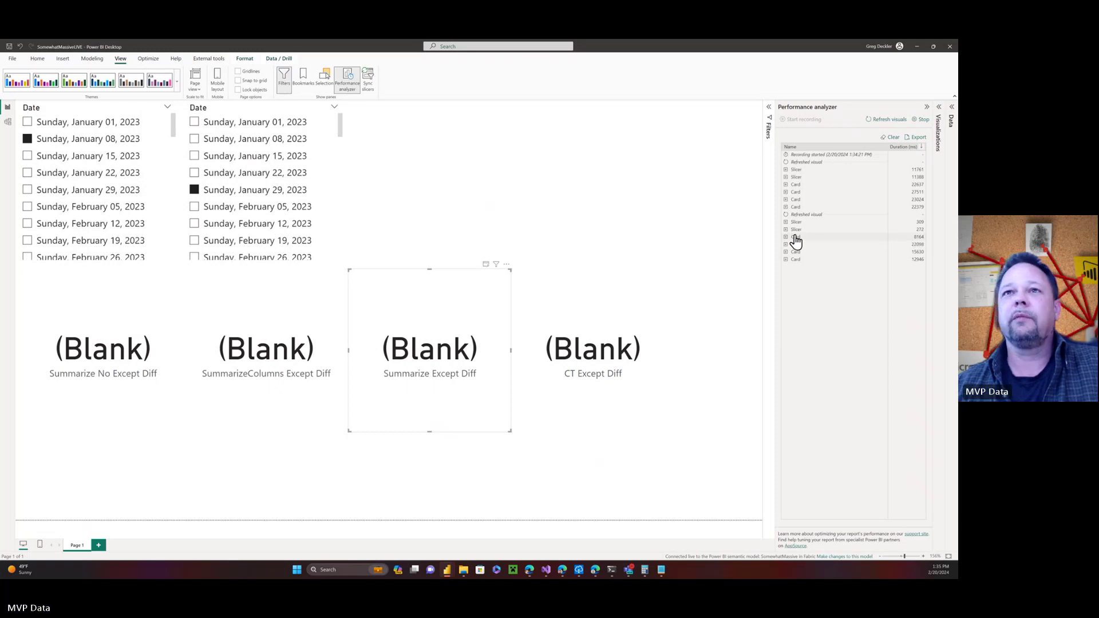
# Examine the second refresh's timing breakdown for each of the four difference-measure cards, collapsing each one again.
pyautogui.click(787, 237)
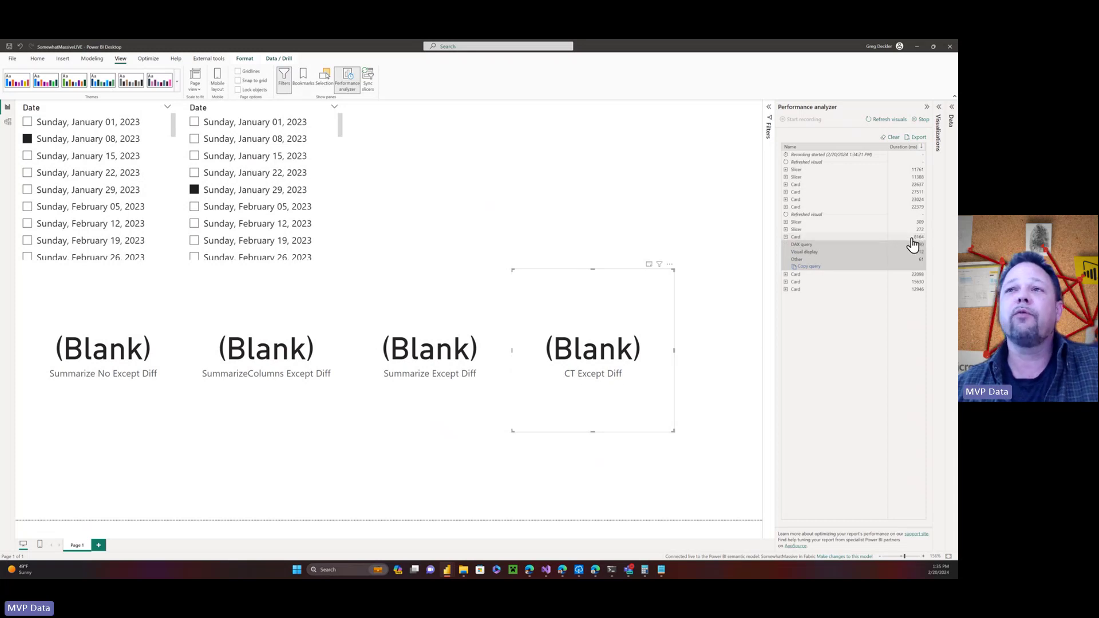
pyautogui.click(786, 238)
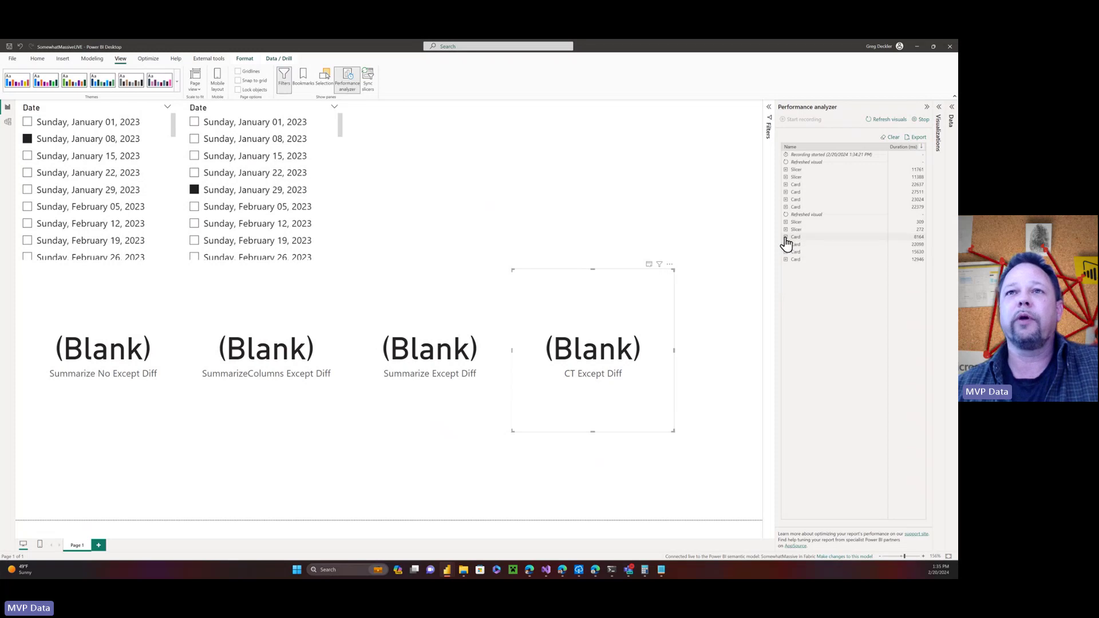
pyautogui.click(786, 245)
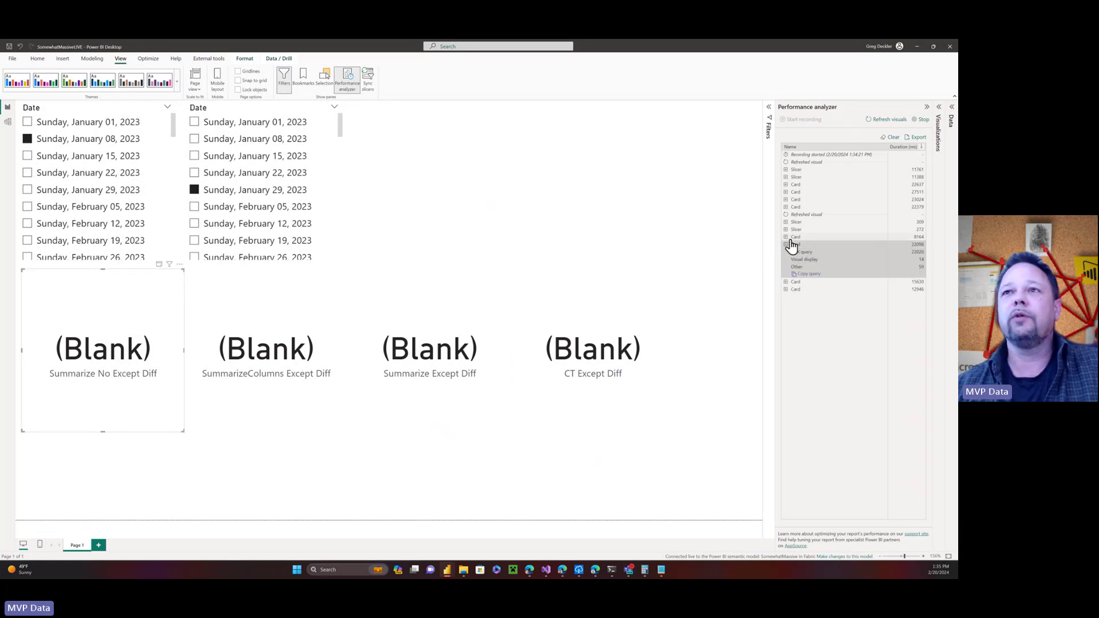
pyautogui.click(786, 245)
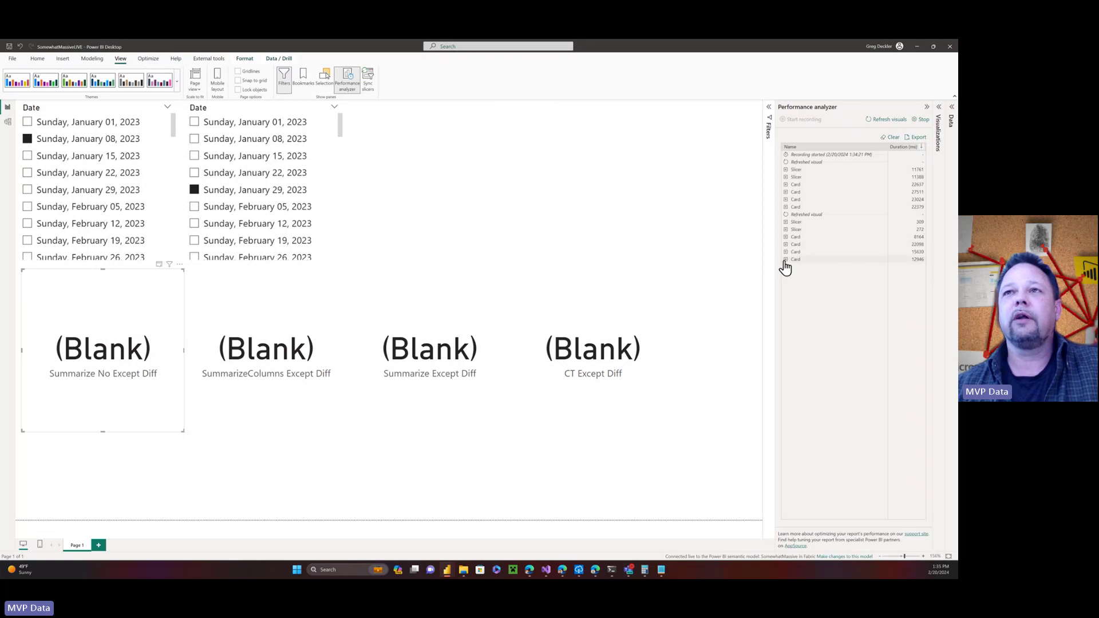
pyautogui.click(786, 260)
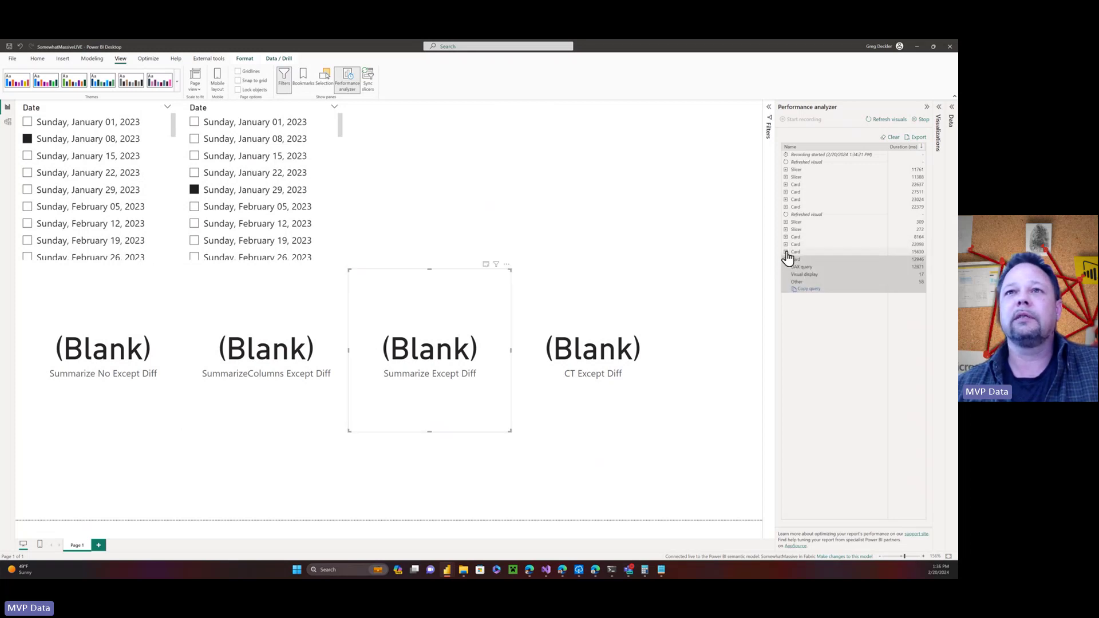
pyautogui.click(786, 253)
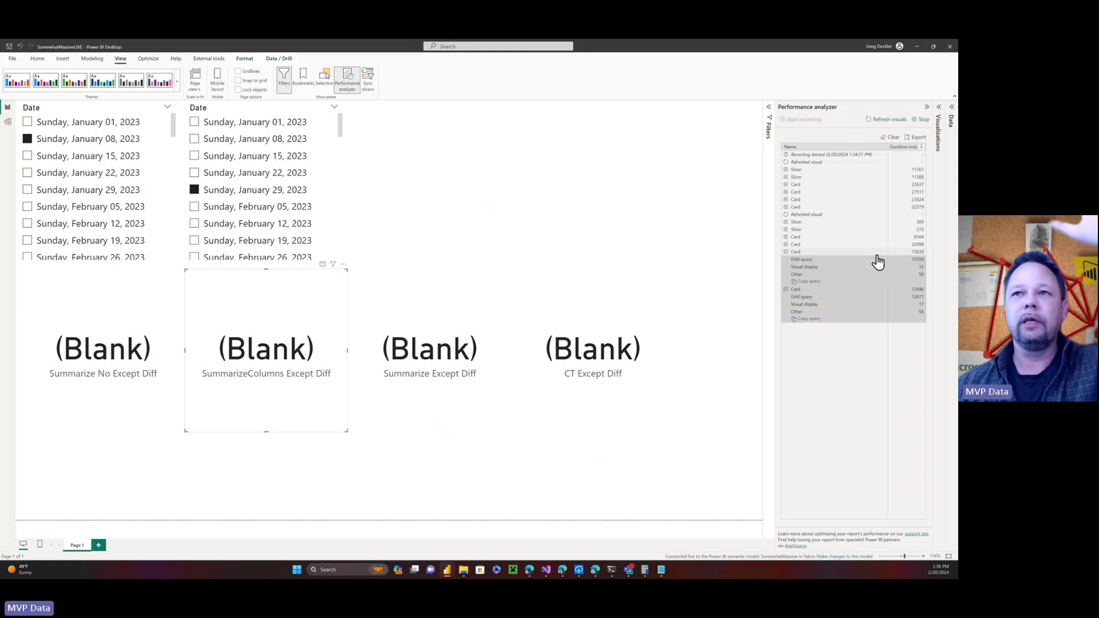
pyautogui.click(785, 252)
pyautogui.click(785, 260)
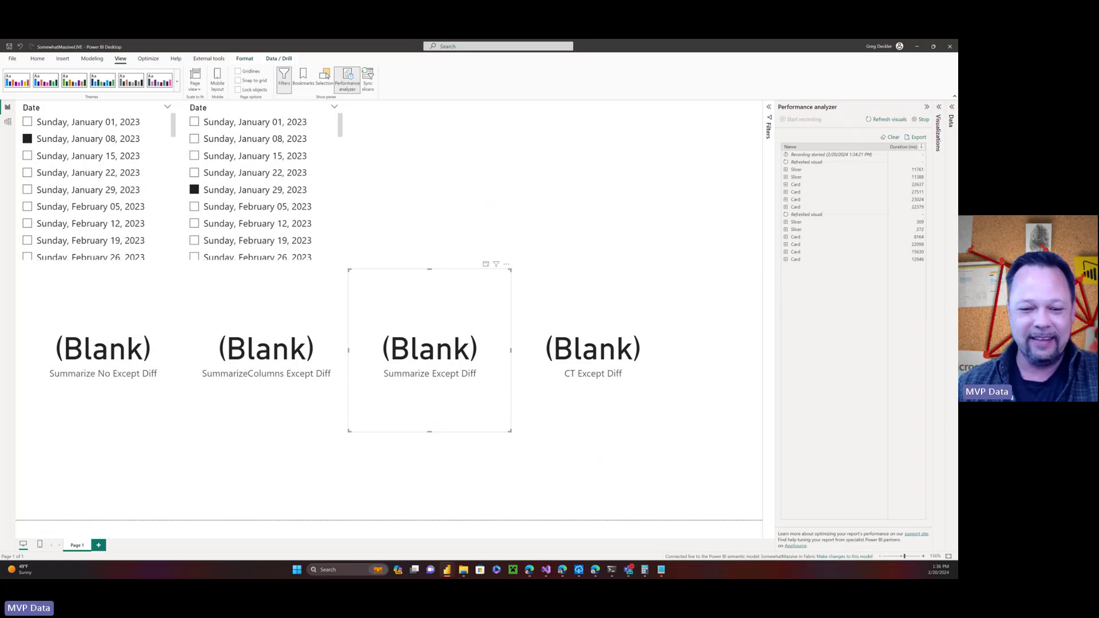
# Switch to the SuperMassiveLHSMDL_LIVE report and view its four difference cards with the performance analyzer collapsed.
pyautogui.hotkey('alt', 'Tab')
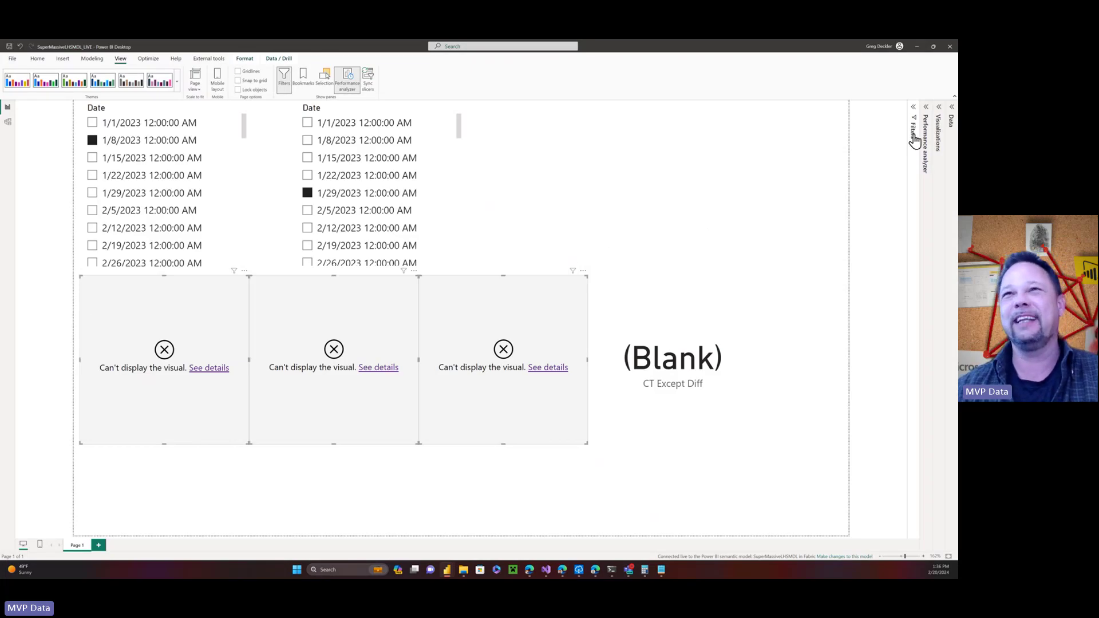
pyautogui.click(926, 118)
pyautogui.click(928, 108)
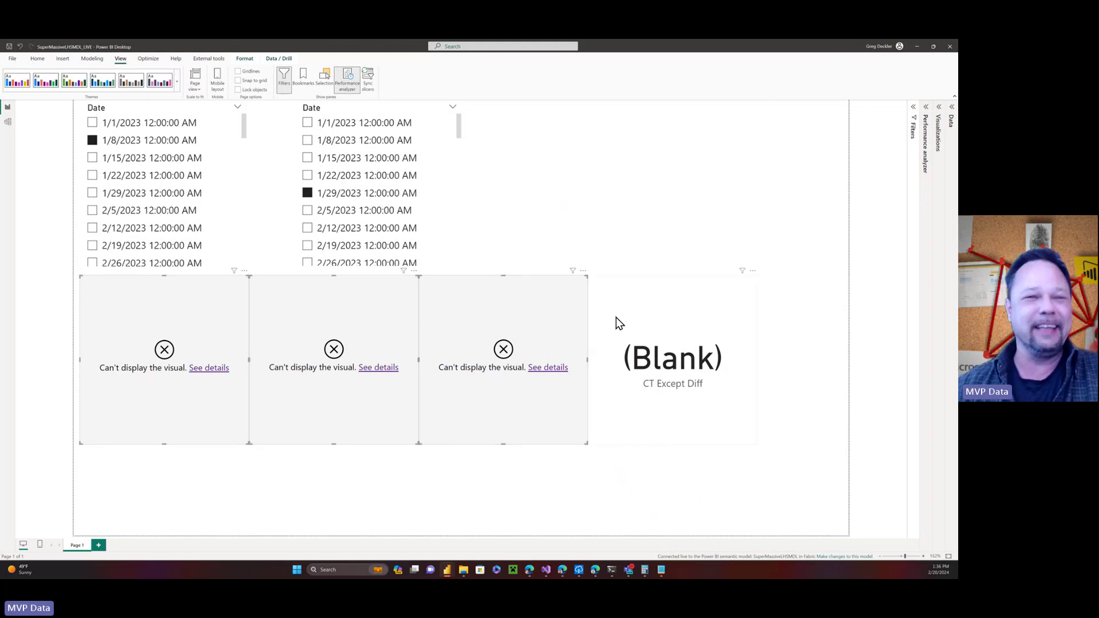
# Switch to the browser and inspect the Date column's options in the append1 table of the SuperMassiveLH lakehouse.
pyautogui.hotkey('alt', 'Tab')
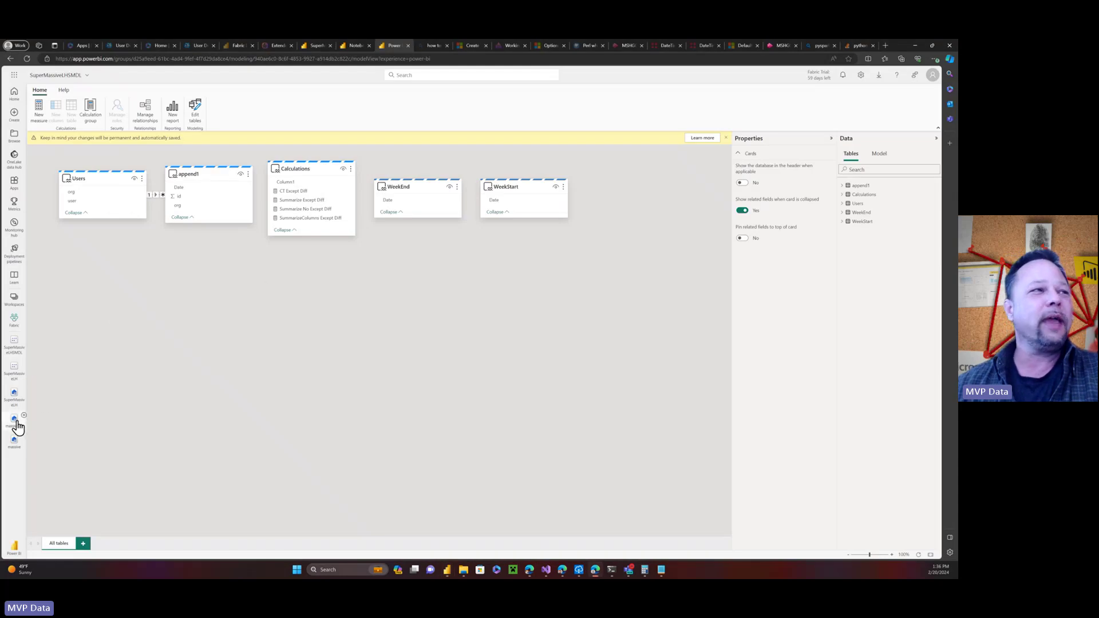
pyautogui.click(318, 46)
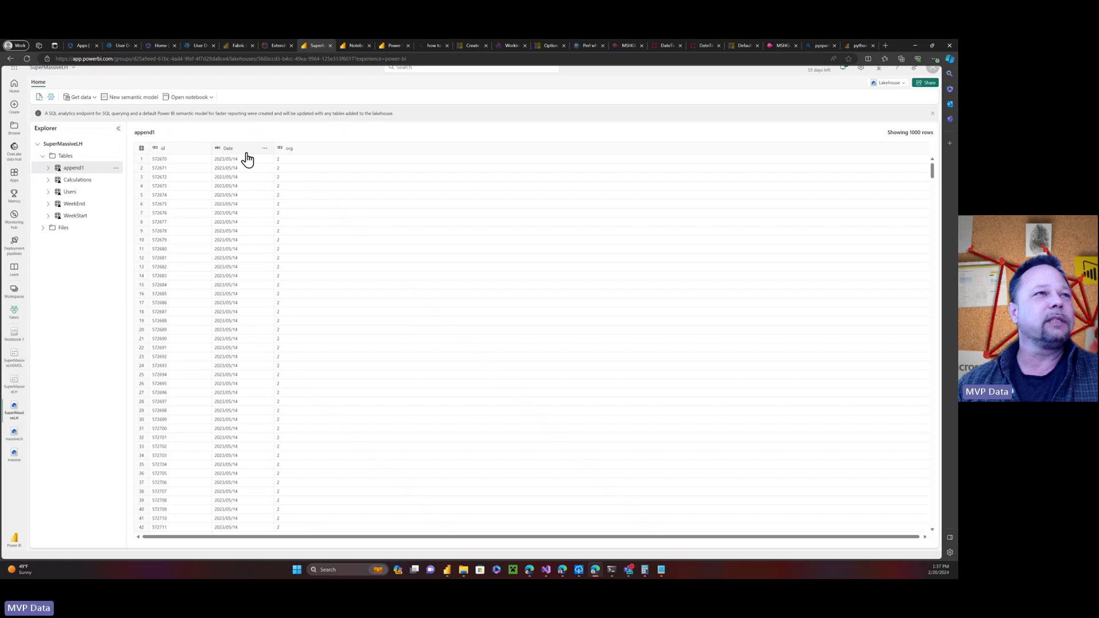
pyautogui.click(265, 150)
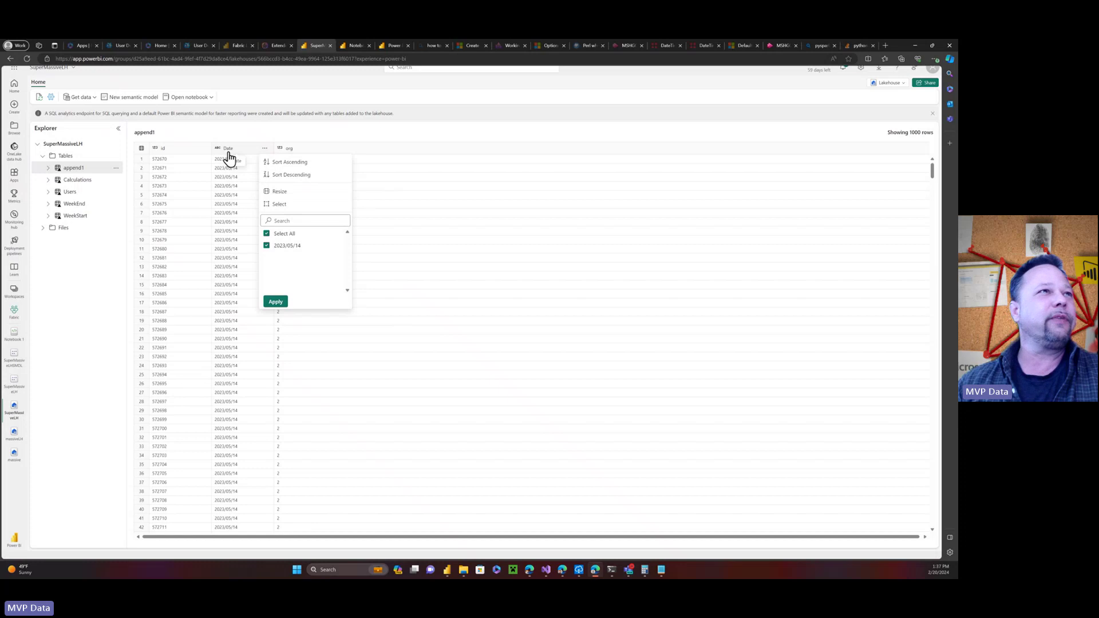
# Check the available formats for the append1 table's Date column in the SuperMassiveLHSMDL semantic model without choosing one.
pyautogui.click(393, 47)
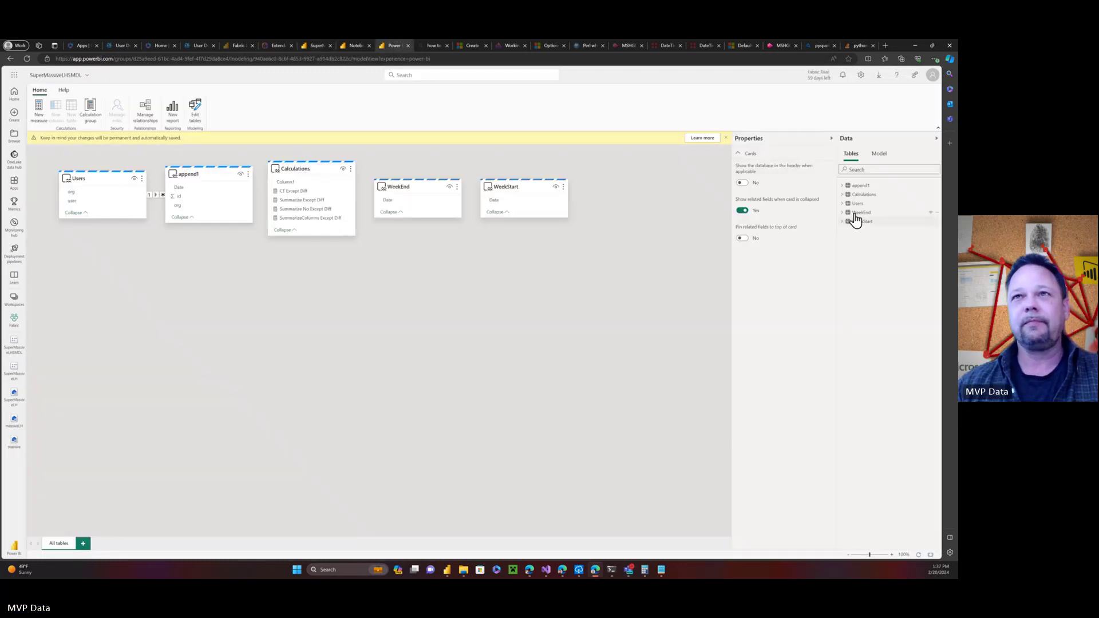
pyautogui.click(842, 187)
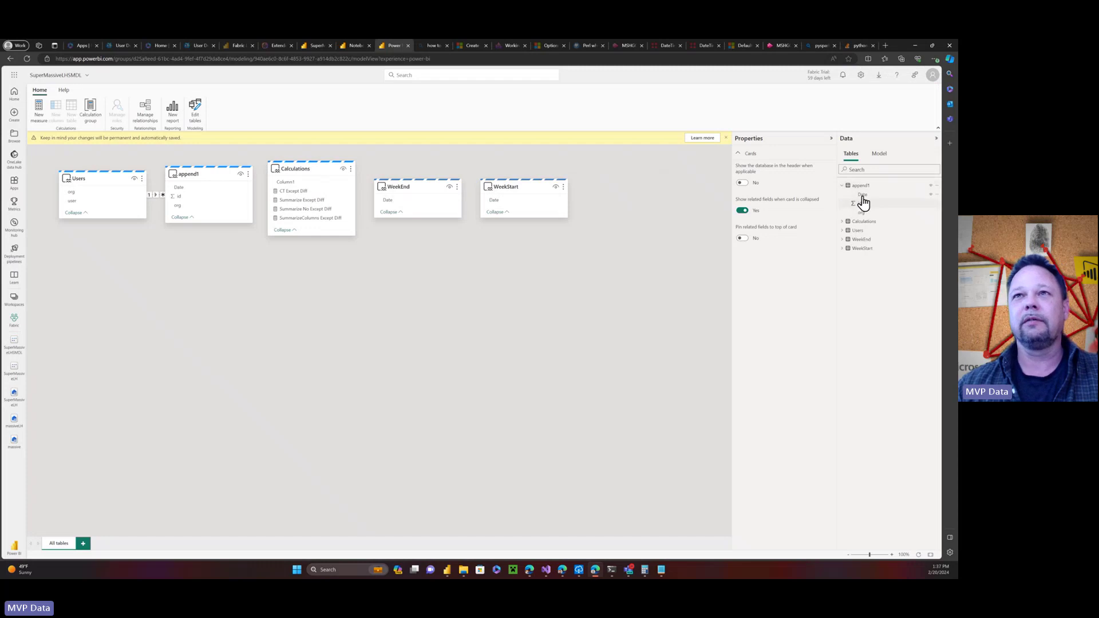
pyautogui.click(865, 196)
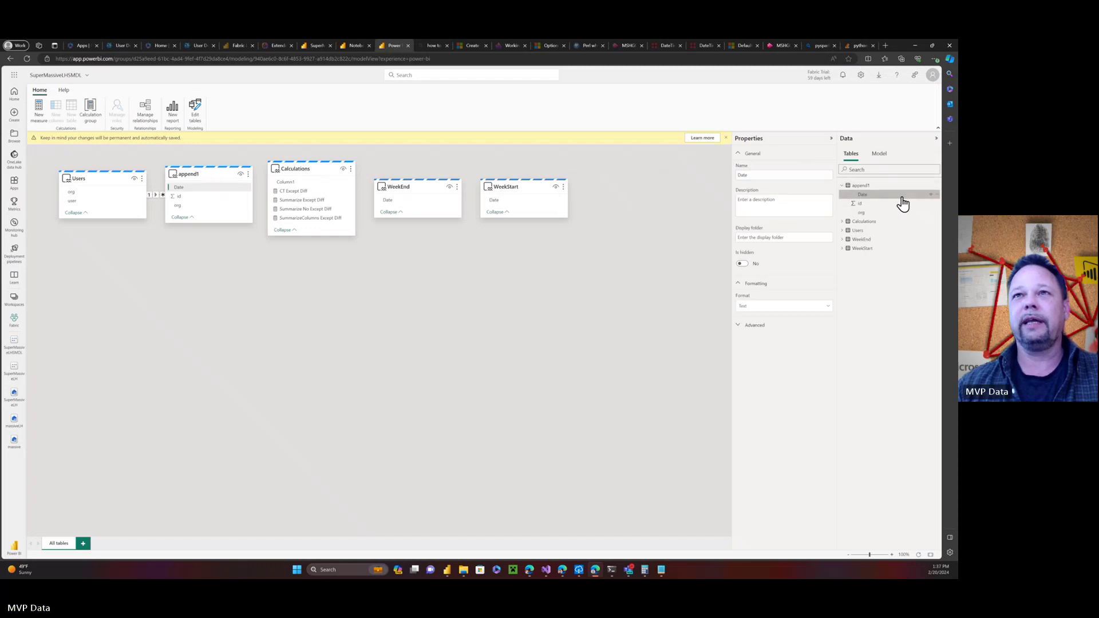
pyautogui.click(772, 307)
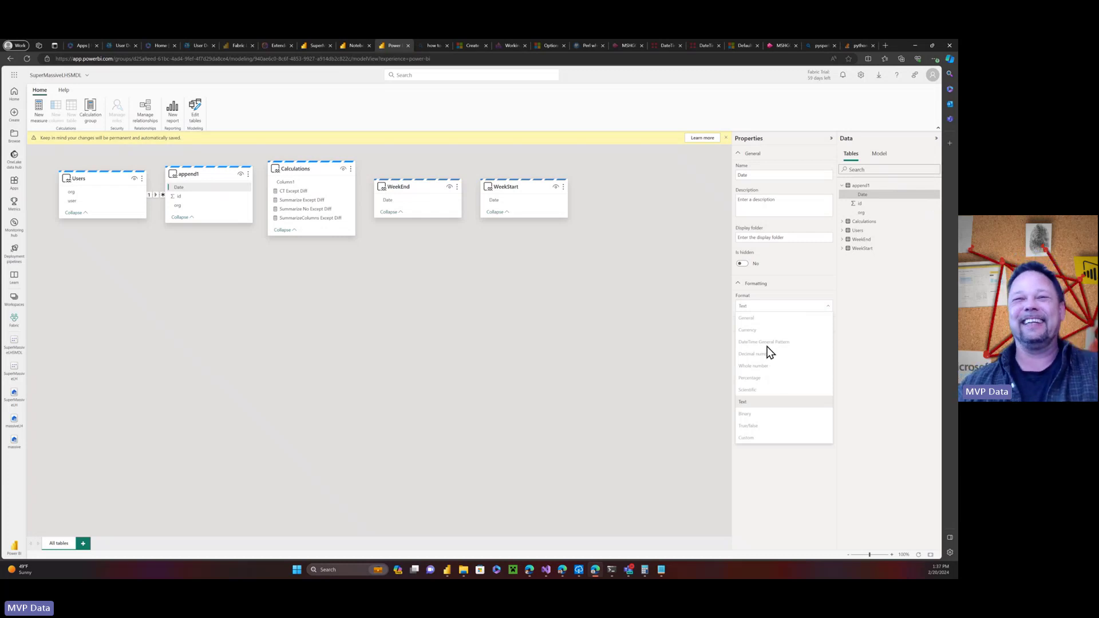
pyautogui.click(668, 290)
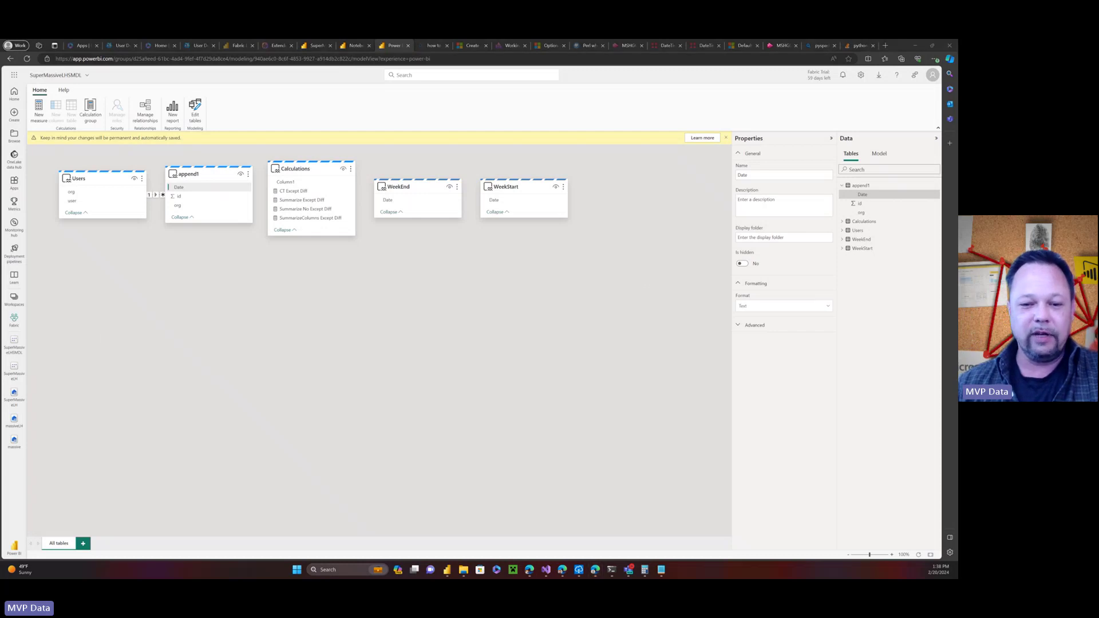
# Return to the SuperMassiveLHSMDL_LIVE report, select the CT Except Diff card and start a performance analyzer recording.
pyautogui.hotkey('alt', 'Tab')
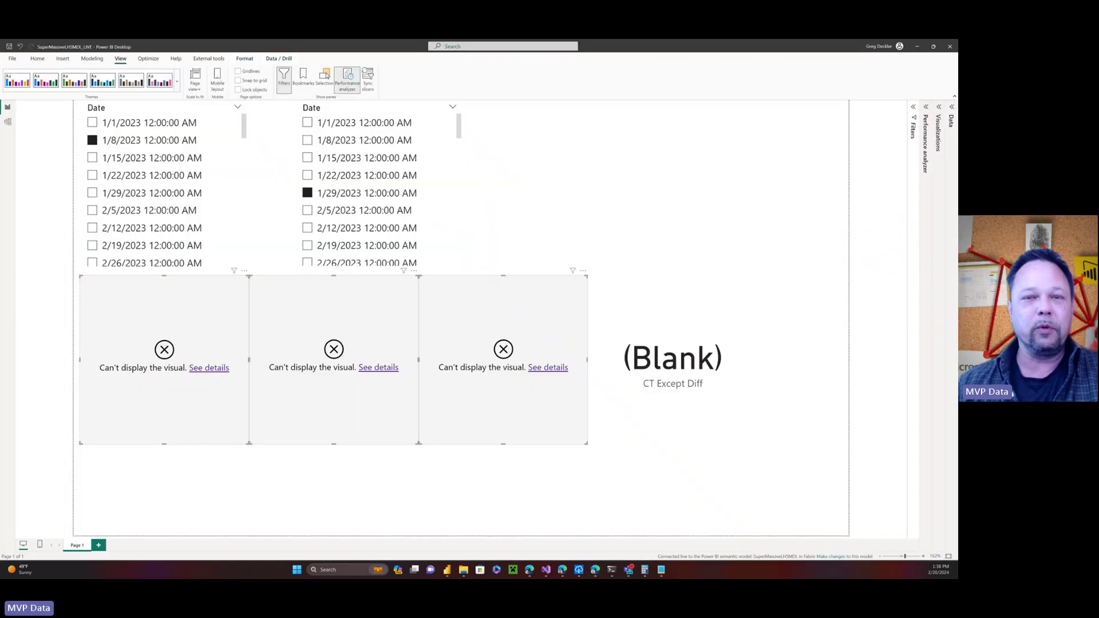
pyautogui.click(661, 310)
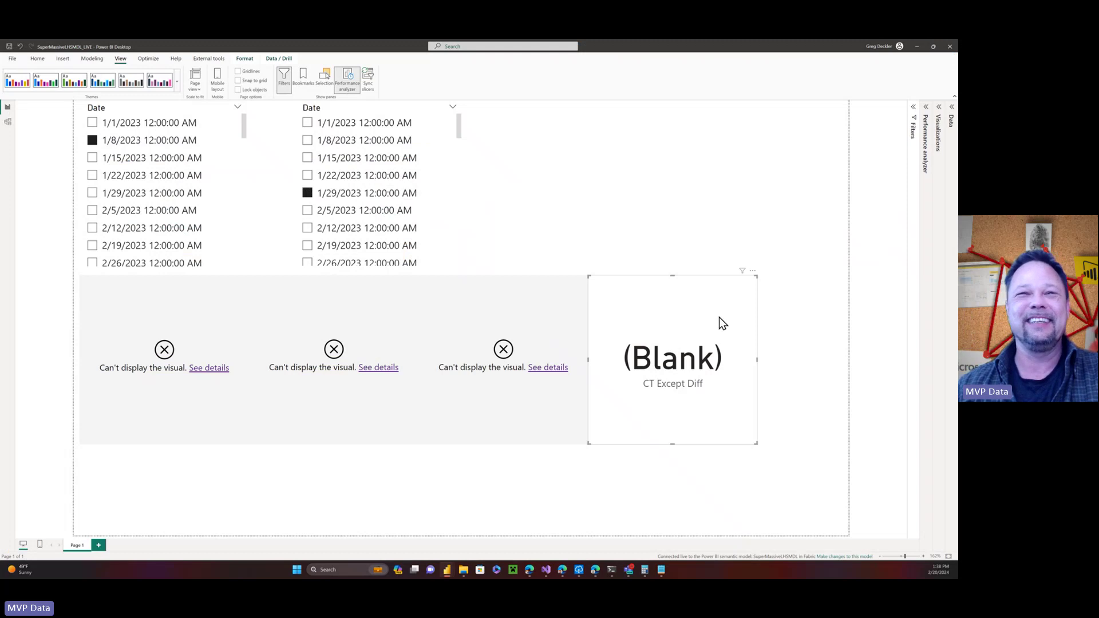
pyautogui.click(927, 109)
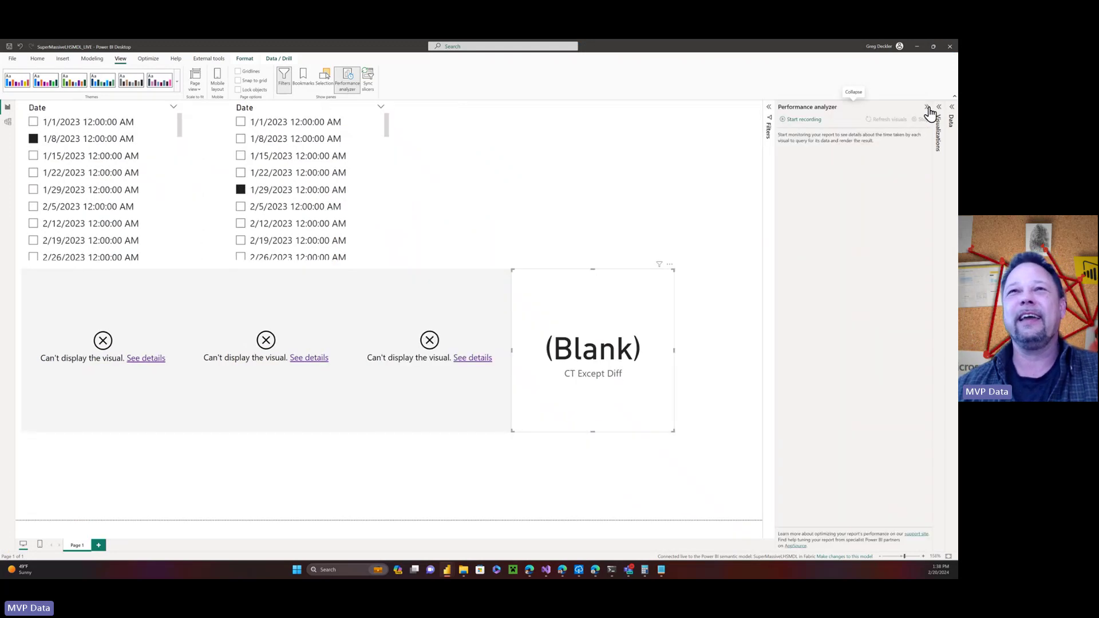
pyautogui.click(805, 120)
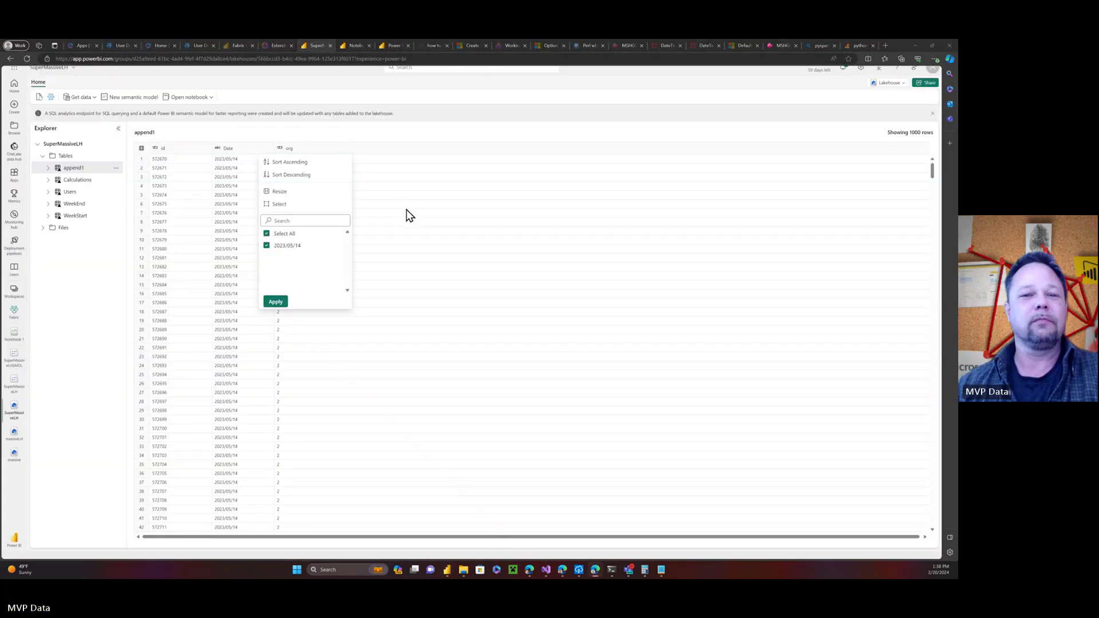
pyautogui.hotkey('ctrl', 'Tab')
pyautogui.hotkey('ctrl', 'Tab')
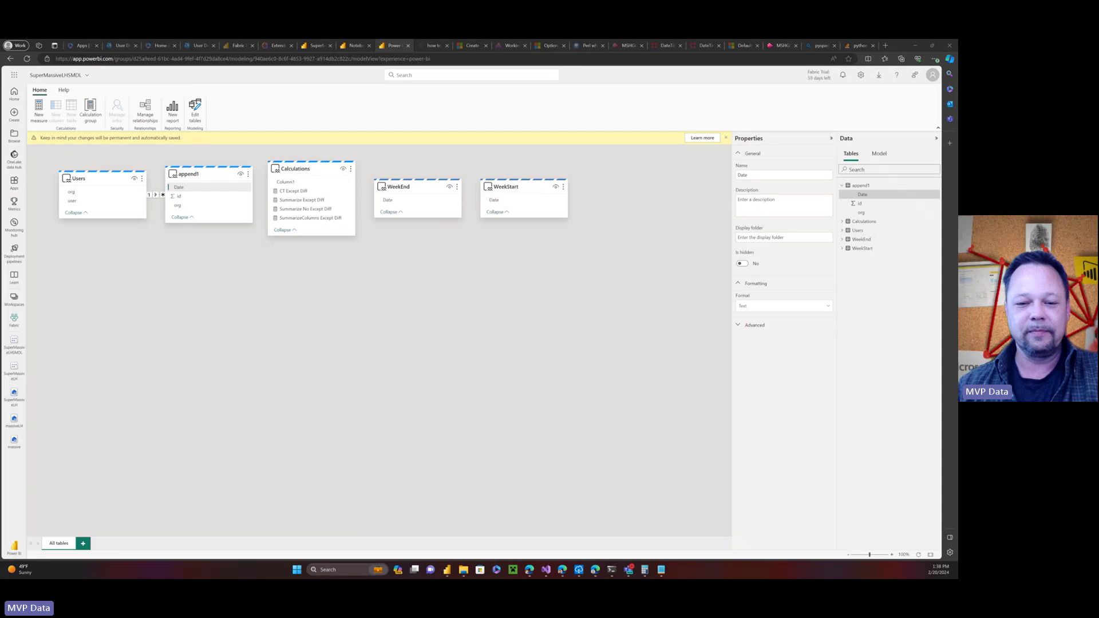
pyautogui.hotkey('alt', 'Tab')
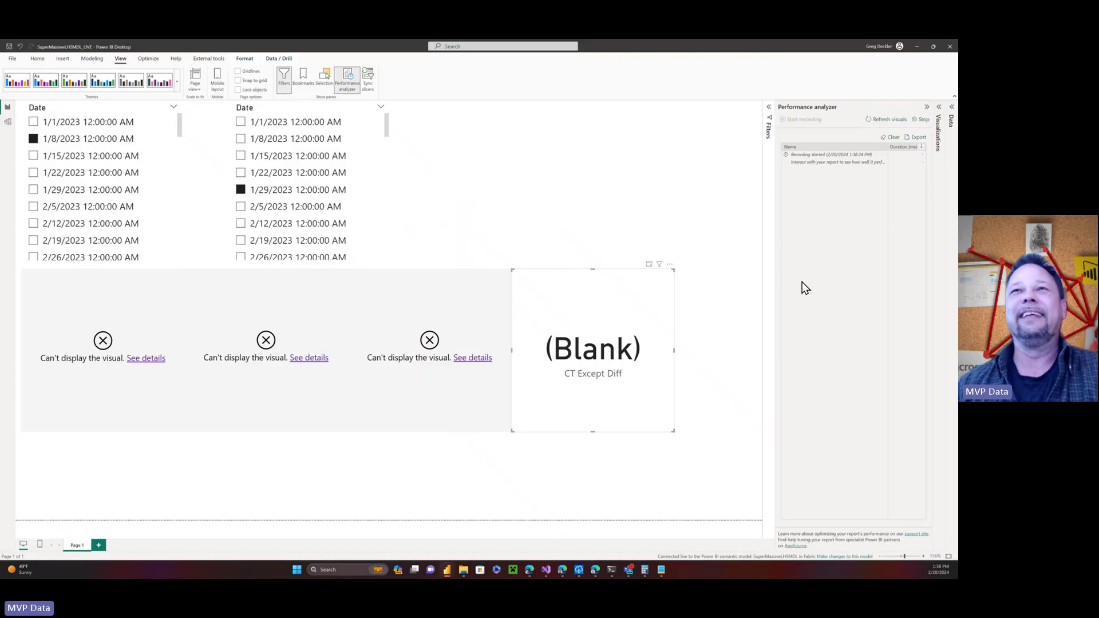
# Refresh all visuals in the recording and expand the timing breakdown of the CT Except Diff card.
pyautogui.click(898, 121)
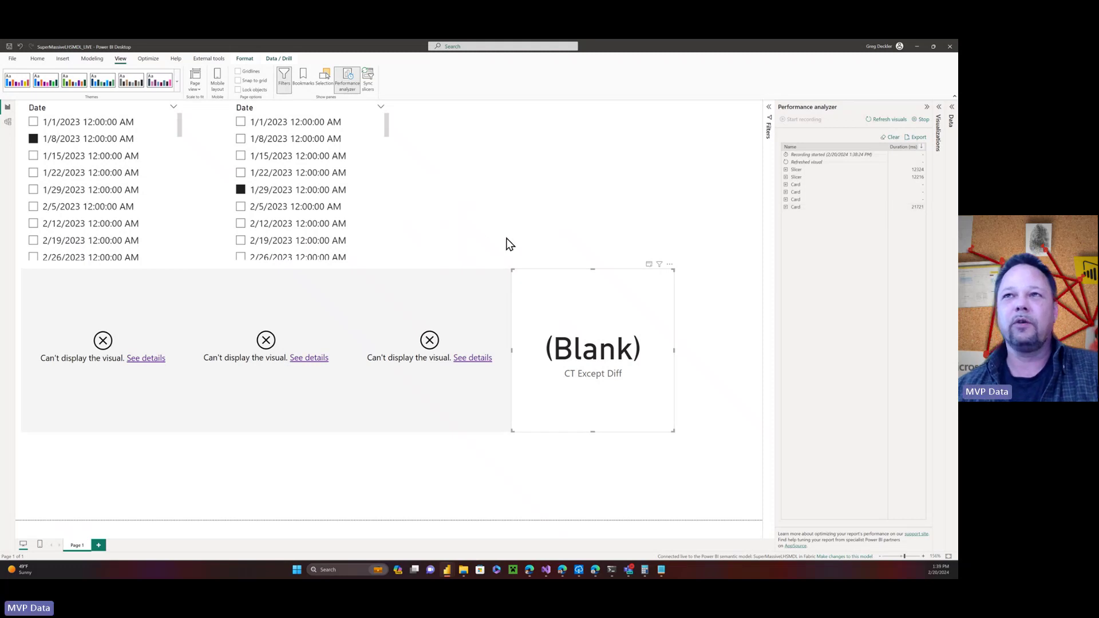
pyautogui.click(786, 207)
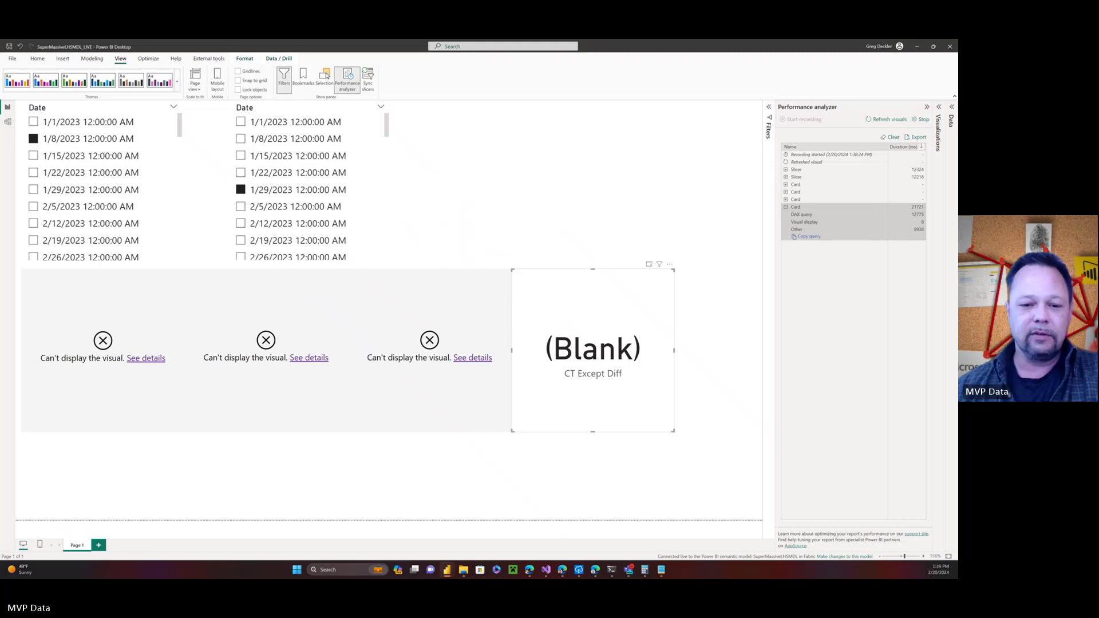
# Switch to the SomewhatMassiveLIVE report and expand the timing breakdown of the CT Except Diff card from the first recorded refresh.
pyautogui.hotkey('alt', 'Tab')
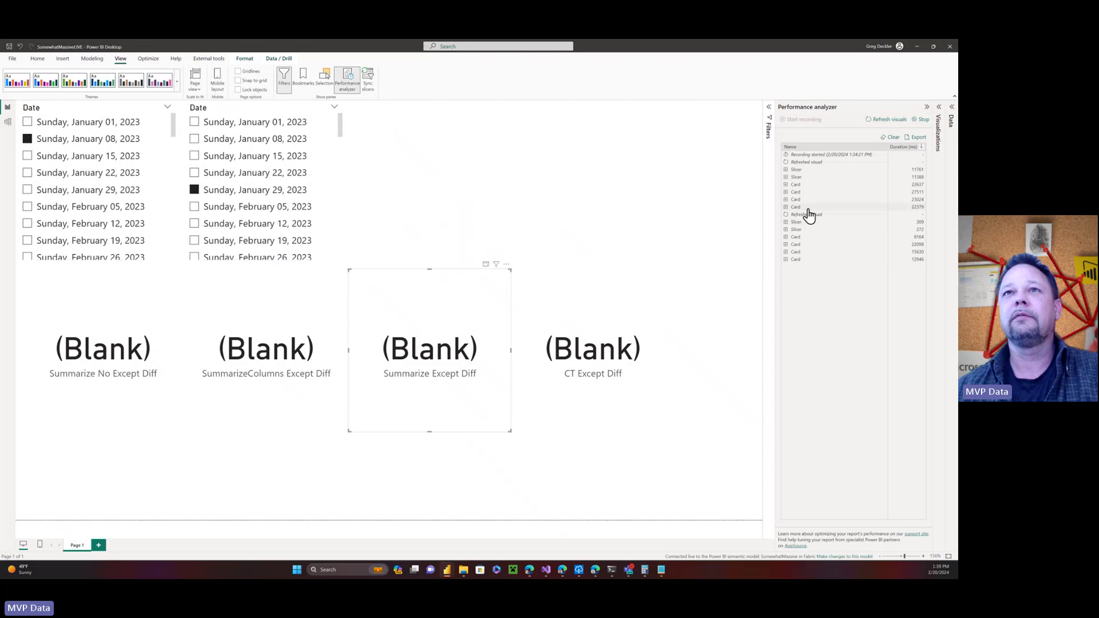
pyautogui.click(806, 185)
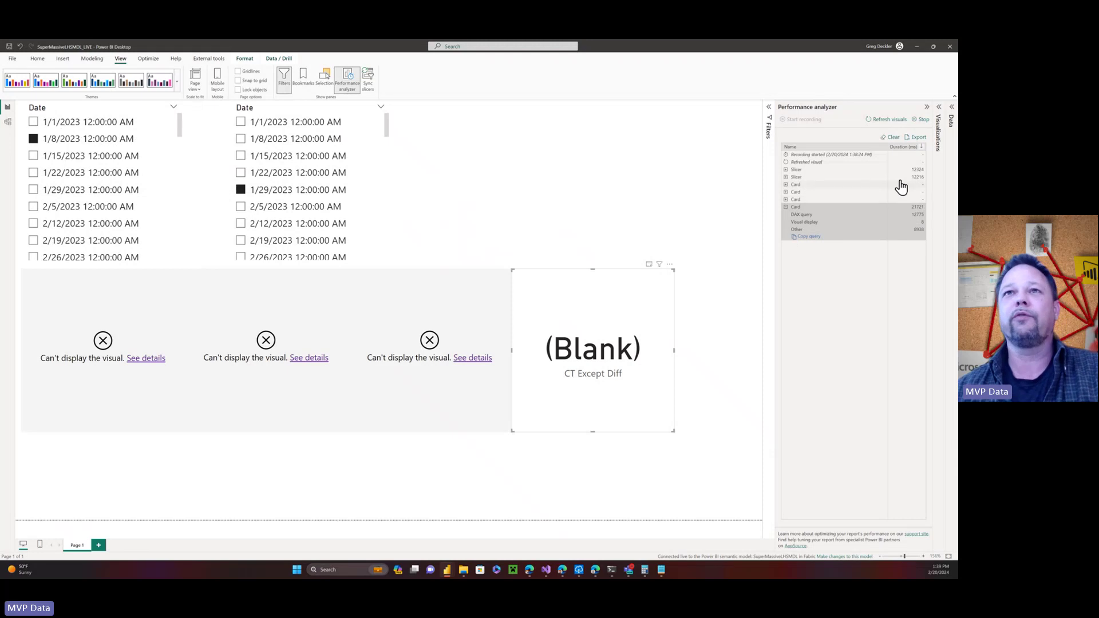
# Back in the SuperMassiveLHSMDL_LIVE report, refresh the visuals two more times, expanding the CT Except Diff card's timing breakdown after each refresh.
pyautogui.click(892, 121)
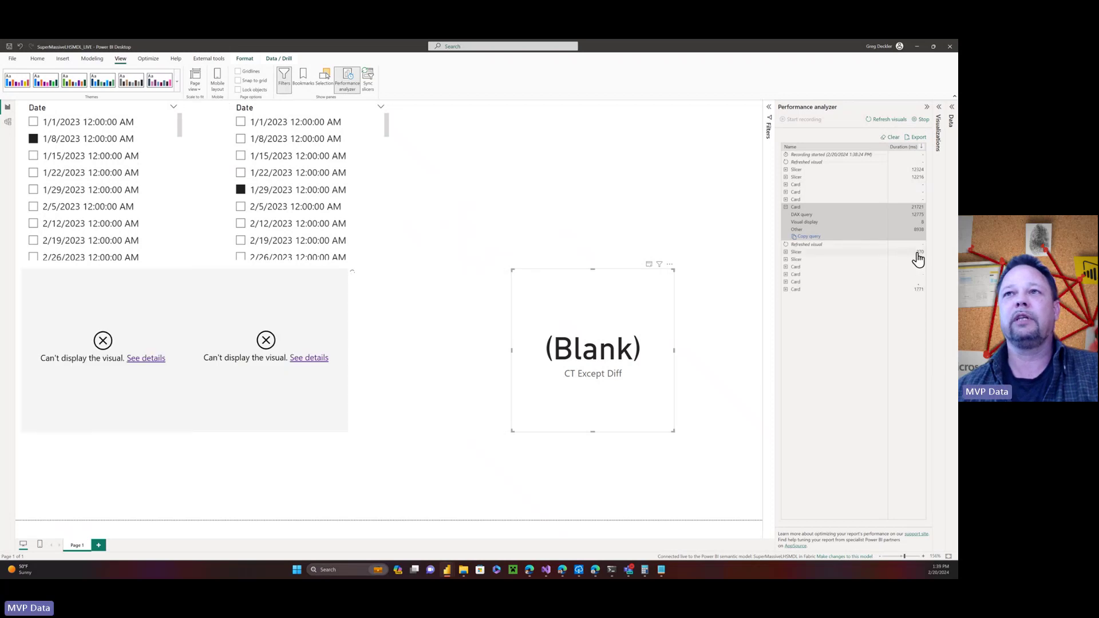
pyautogui.click(785, 290)
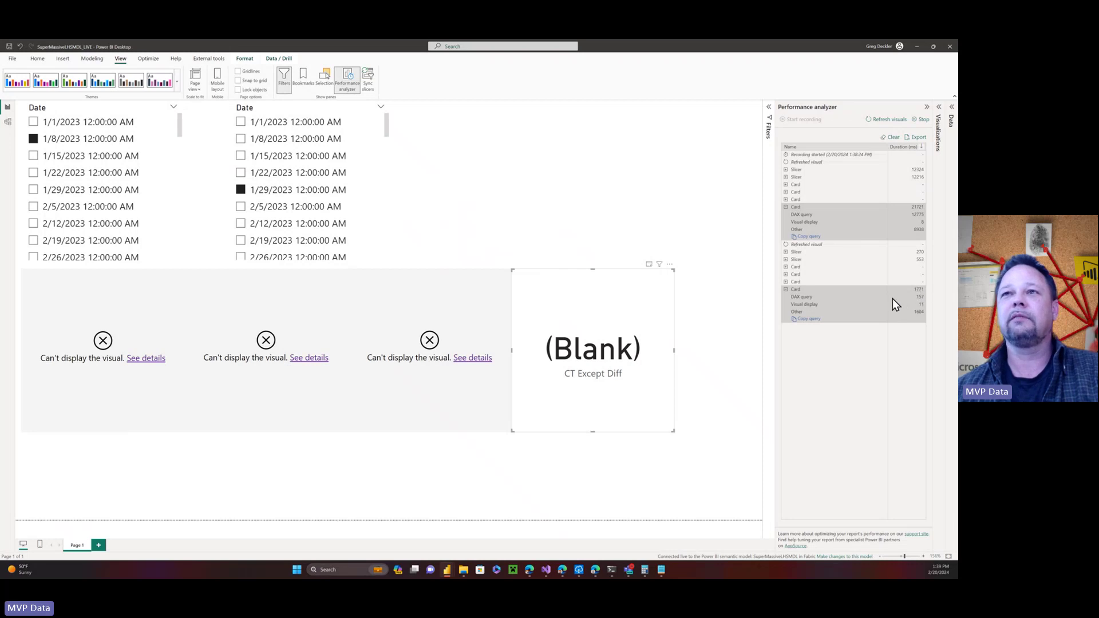
pyautogui.click(890, 120)
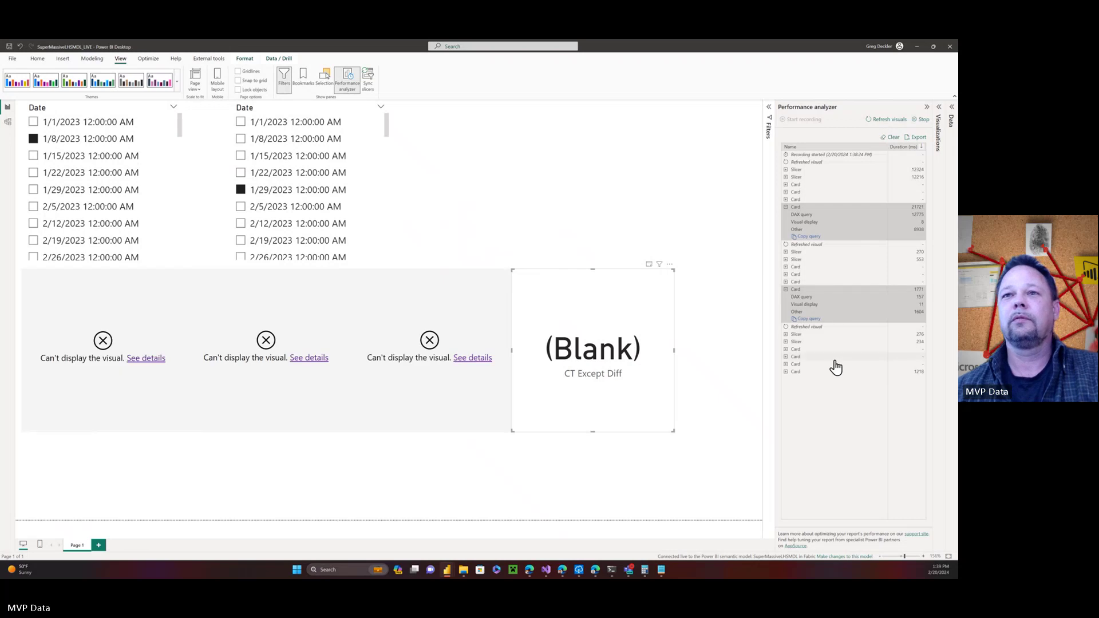
pyautogui.click(786, 372)
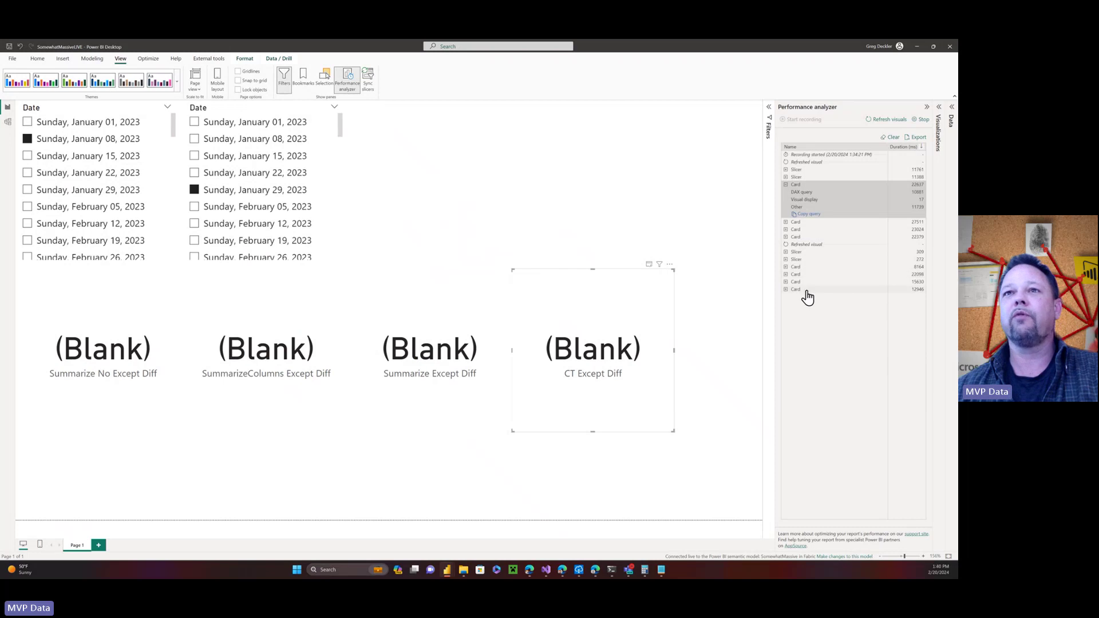
# In the SomewhatMassiveLIVE report, expand the second refresh's timing breakdowns for the Summarize Except Diff and CT Except Diff cards.
pyautogui.click(787, 289)
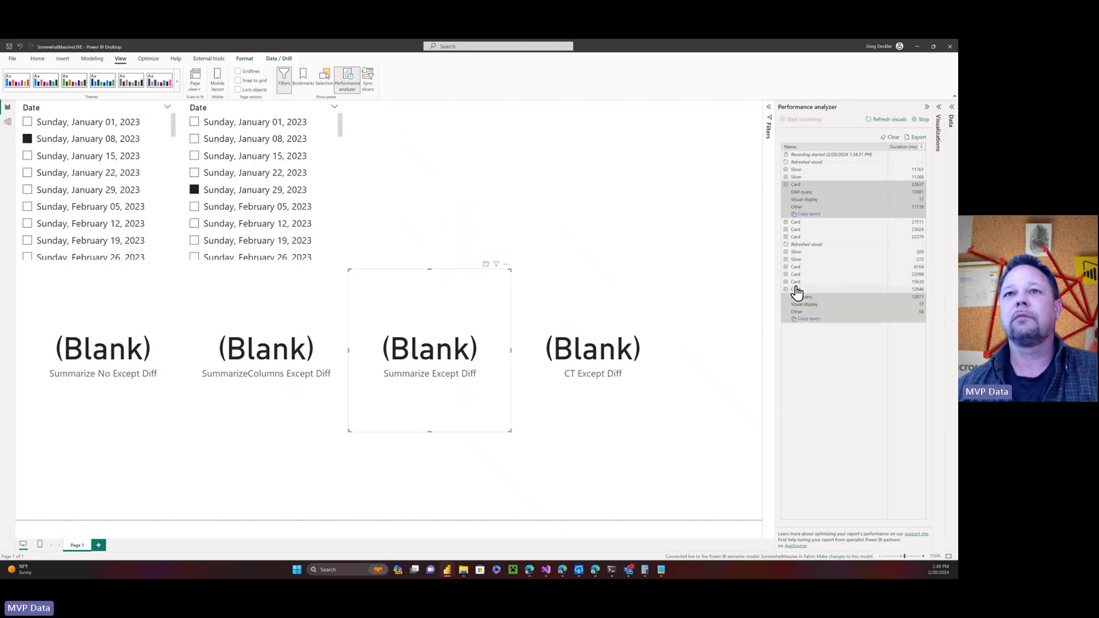
pyautogui.click(795, 267)
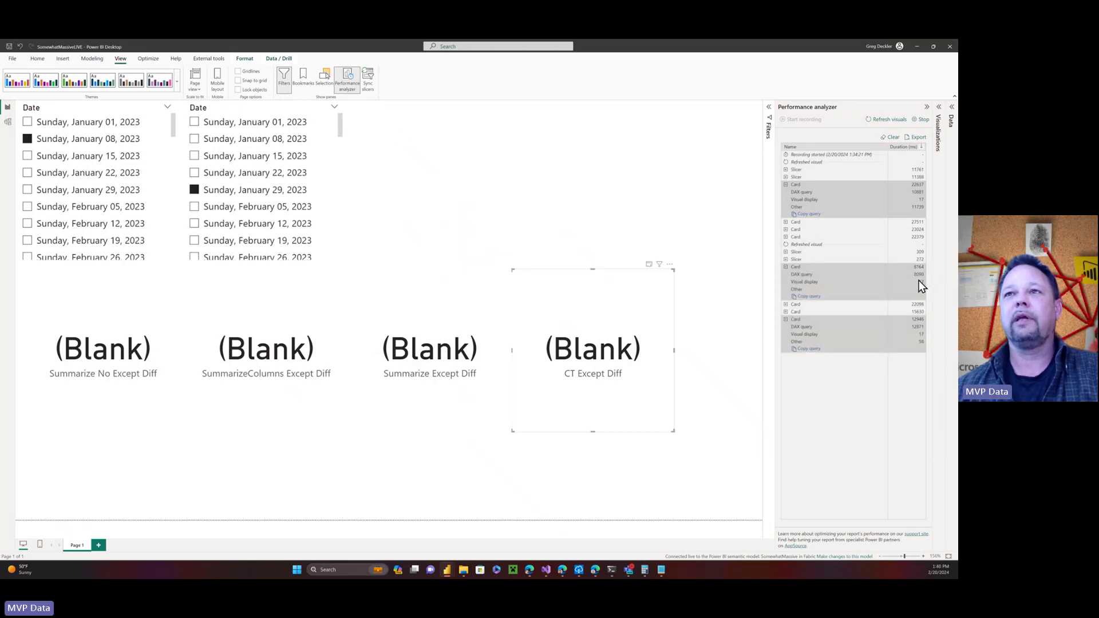